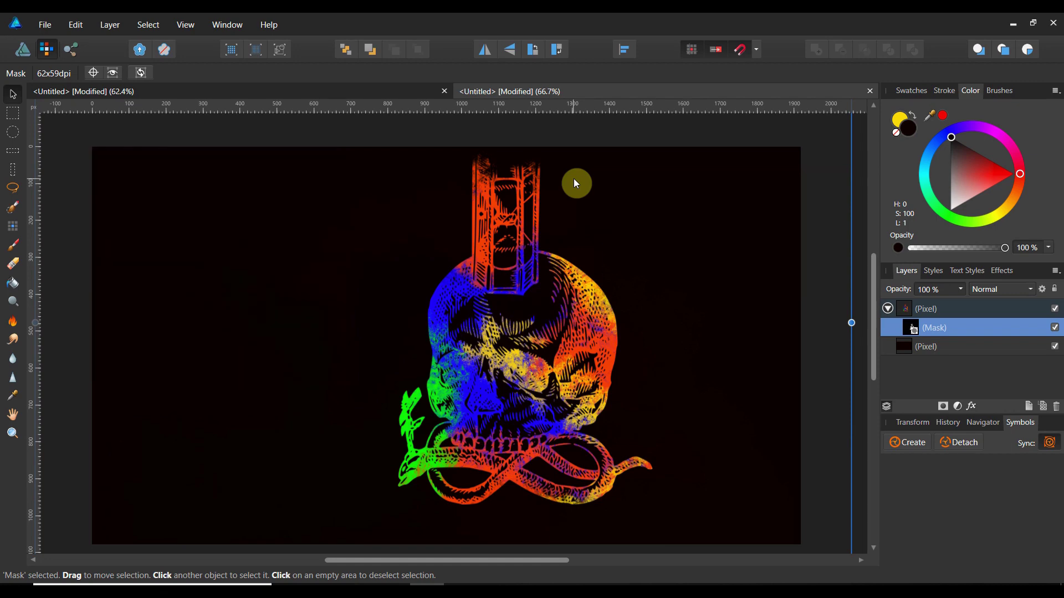
- Create a new 1920 × 1080 document using the Web FHD 1080p preset
click(44, 25)
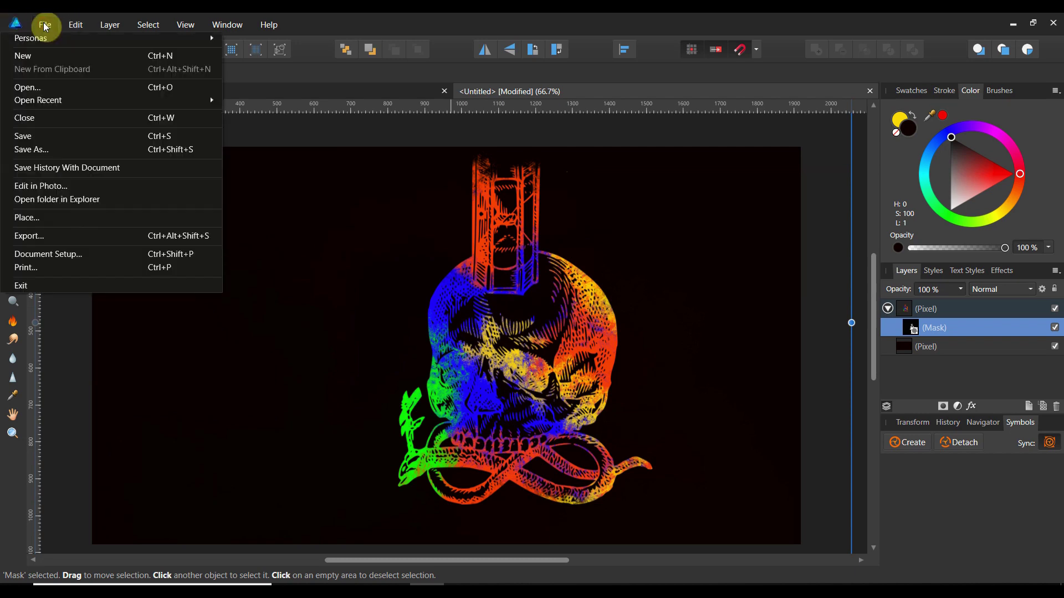
click(38, 57)
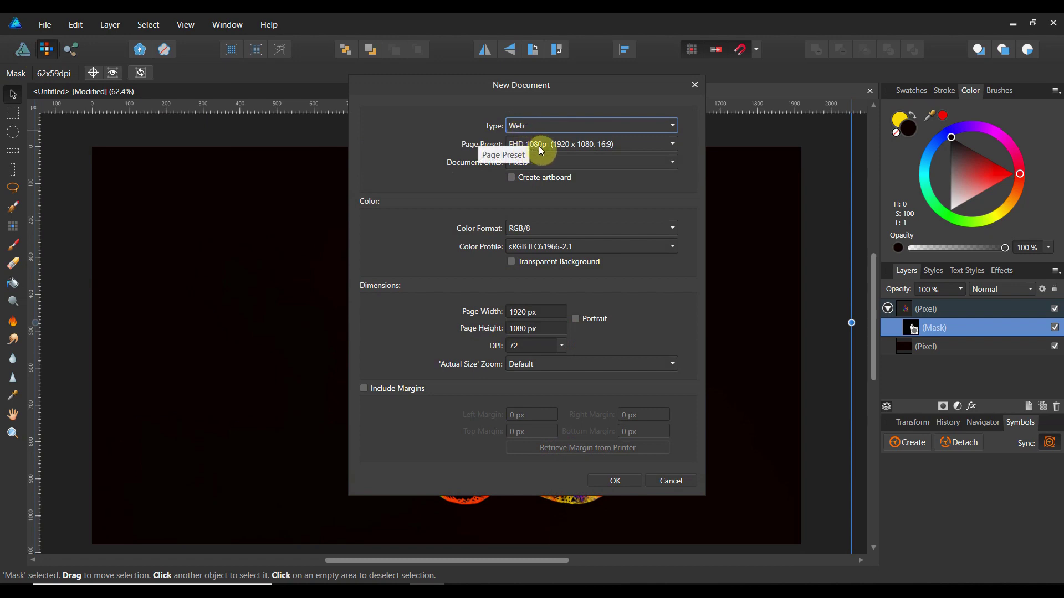
click(617, 482)
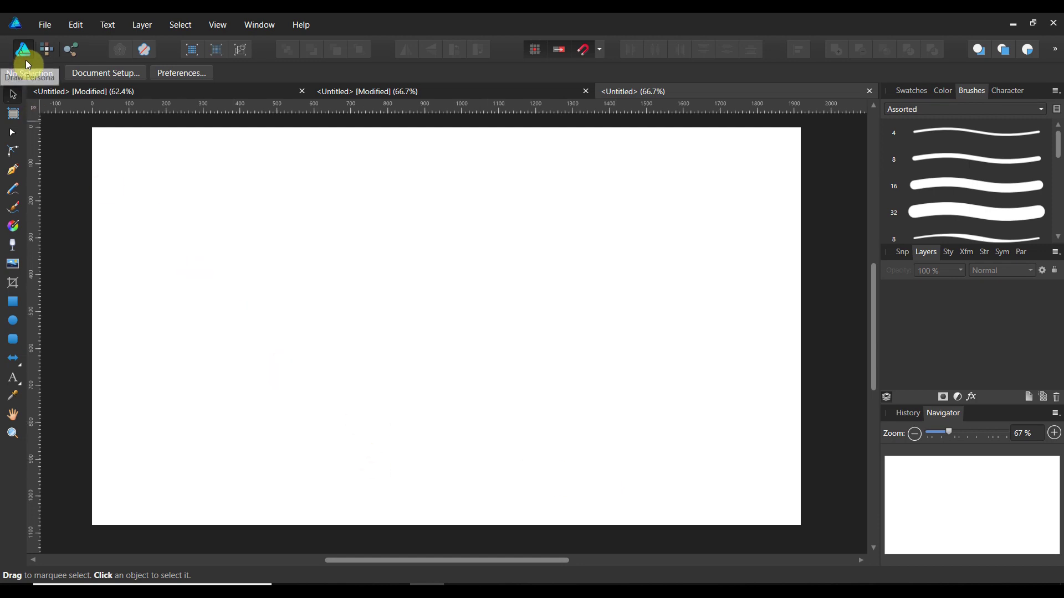
- Place the 'trial woodcut image' file onto the page
click(43, 28)
click(65, 217)
click(227, 153)
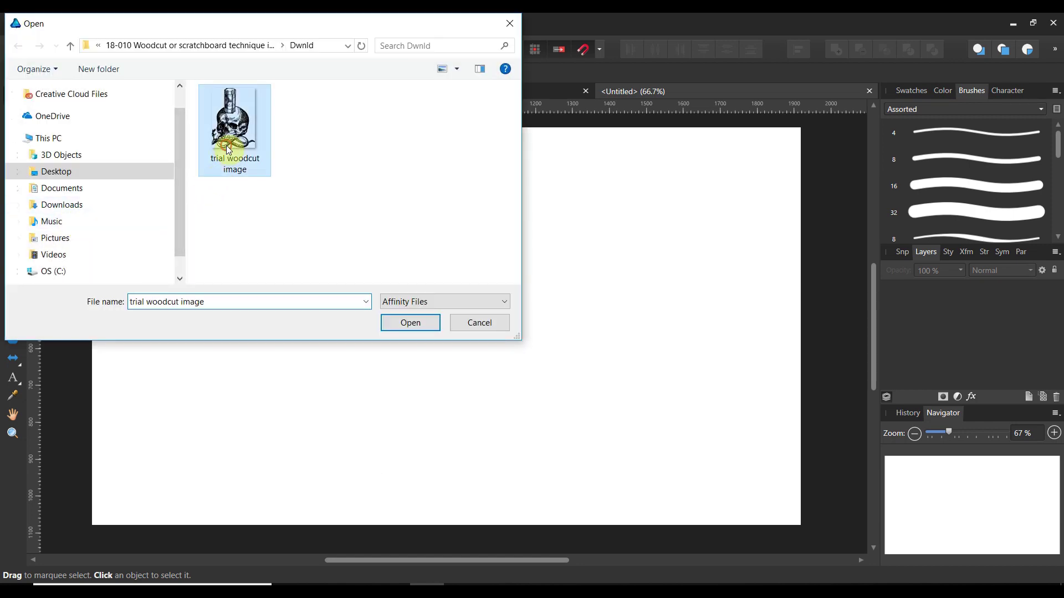
click(409, 322)
drag(331, 173, 659, 471)
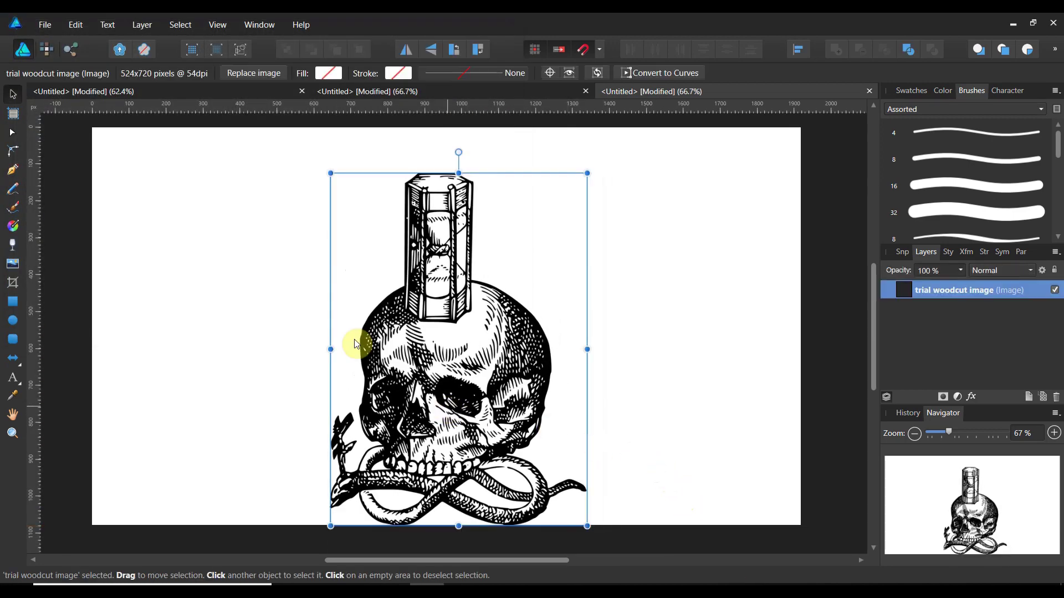
- Stretch the skull image to nearly full page height and centre it on the page
drag(423, 368, 440, 347)
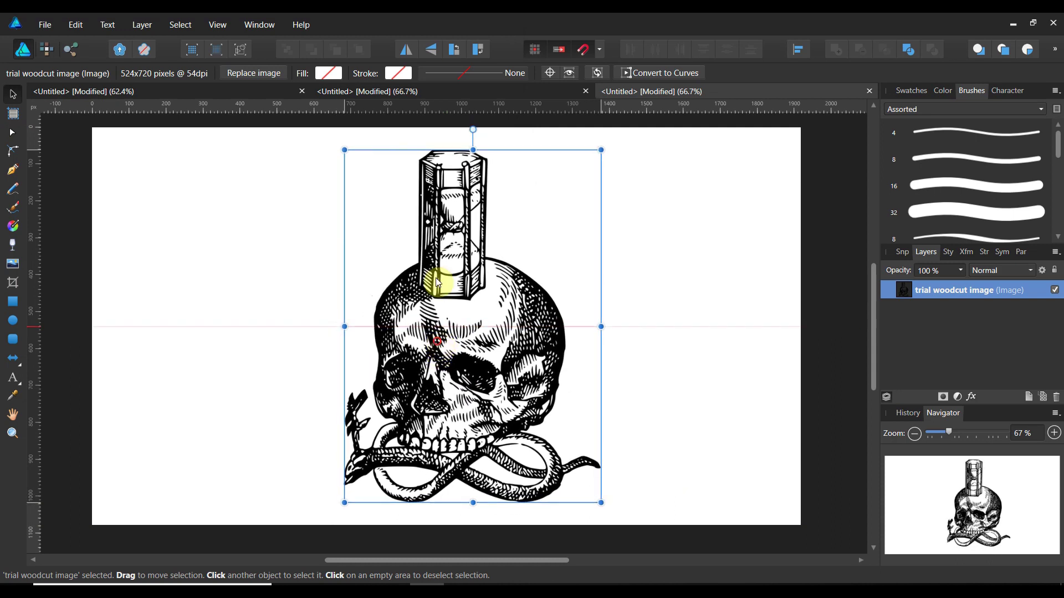
drag(474, 148, 474, 138)
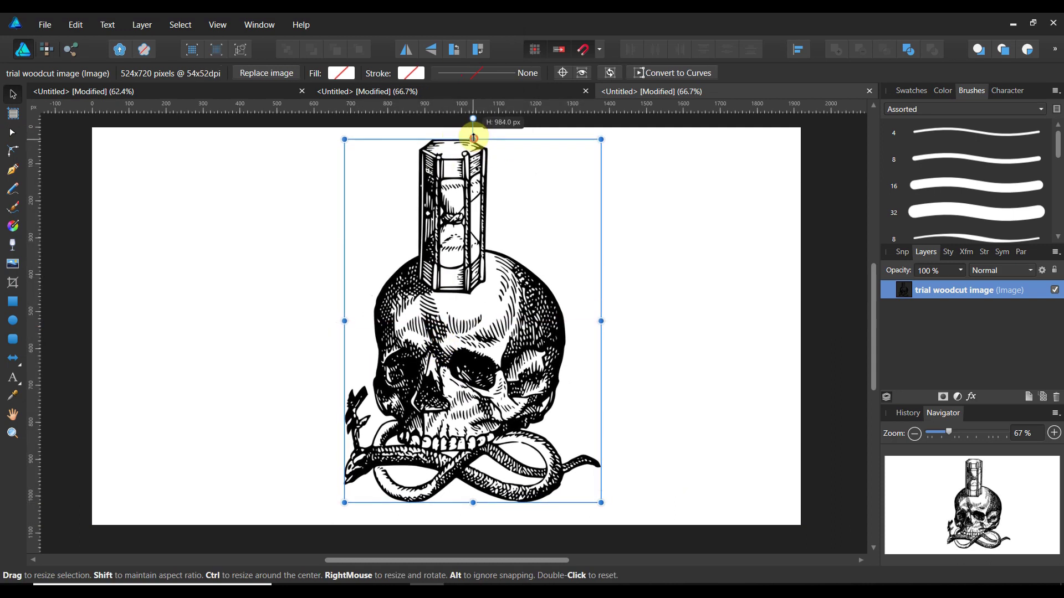
drag(473, 503, 473, 515)
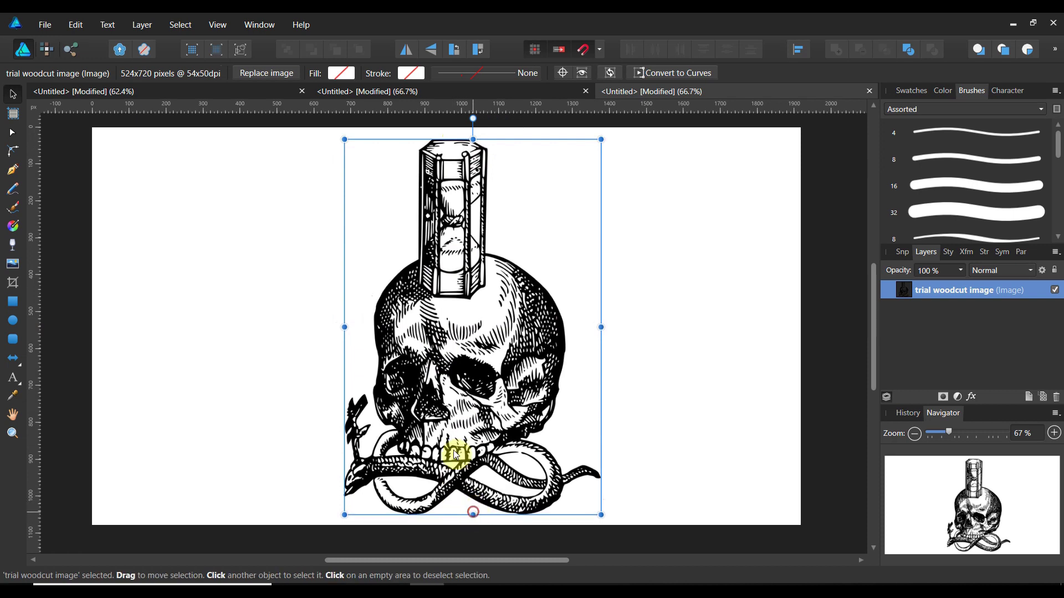
mouse_move(444, 387)
mouse_down()
mouse_move(445, 397)
mouse_move(447, 381)
mouse_up()
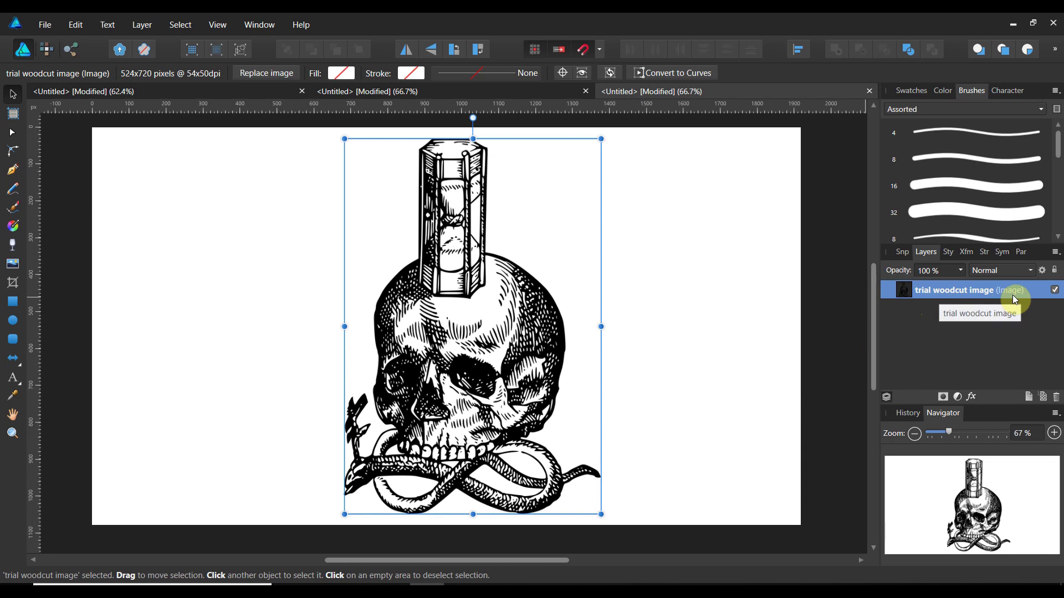
- Add an Invert adjustment to the woodcut image and rasterize it into a single pixel layer
click(959, 397)
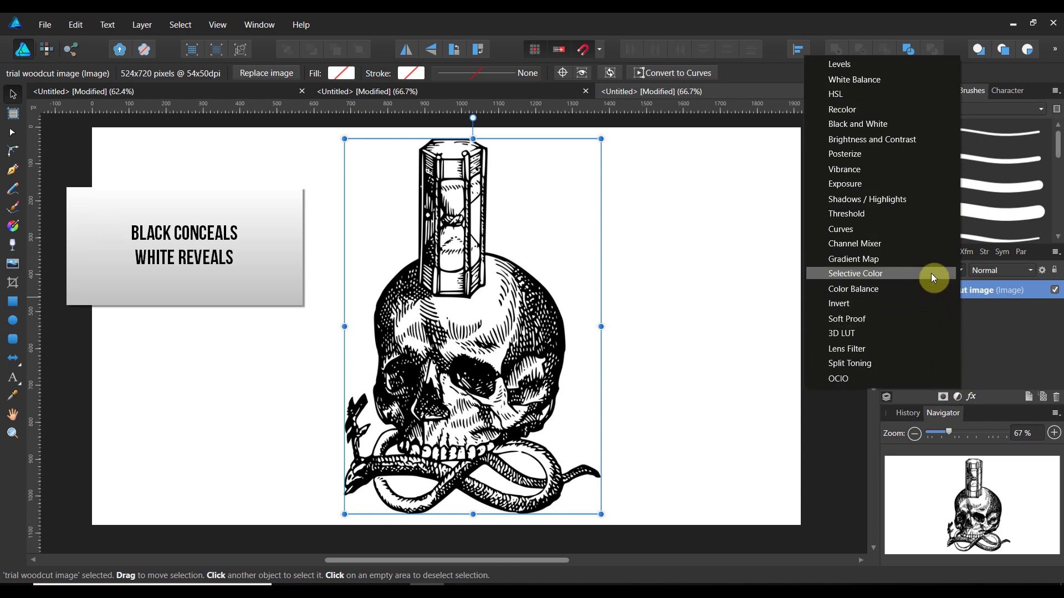
click(913, 308)
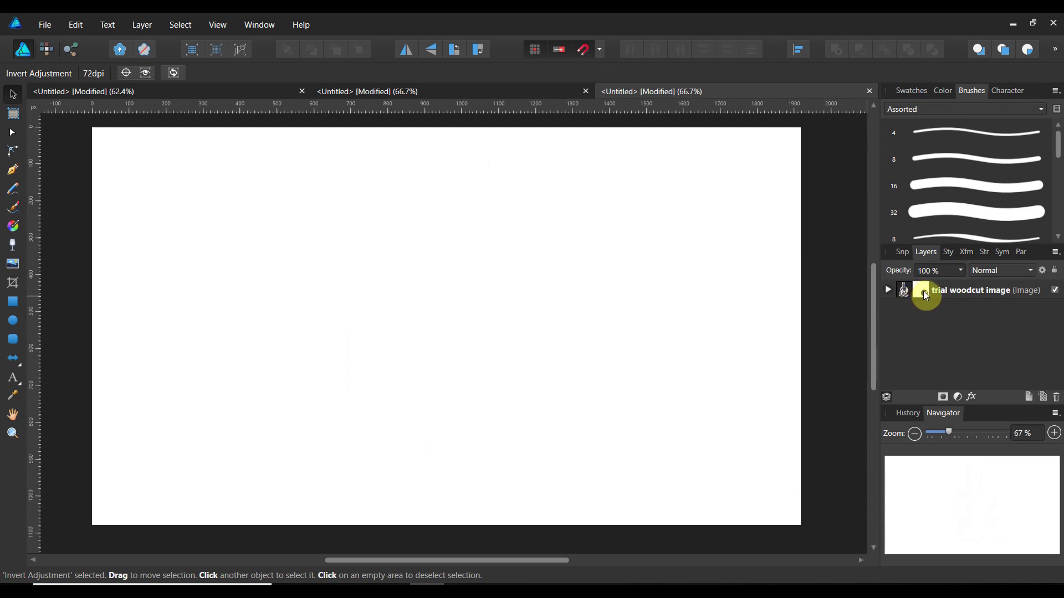
click(911, 297)
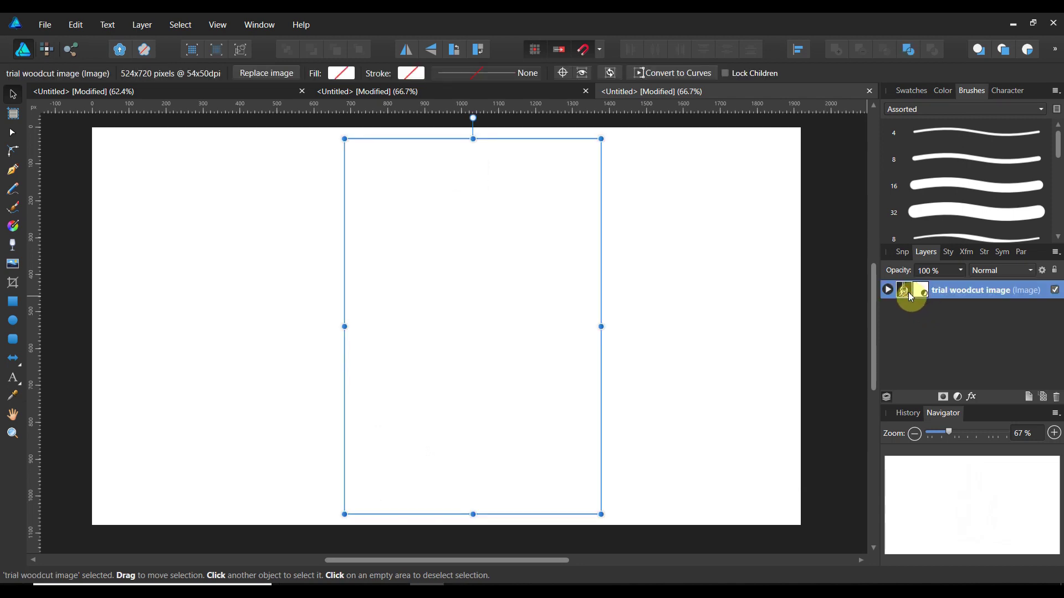
right_click(911, 297)
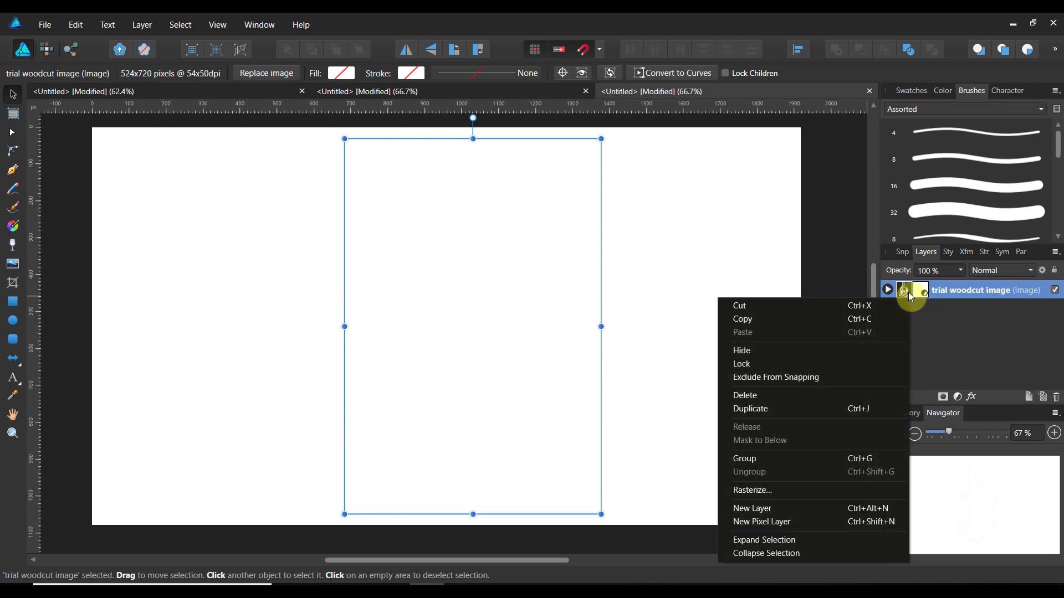
click(841, 494)
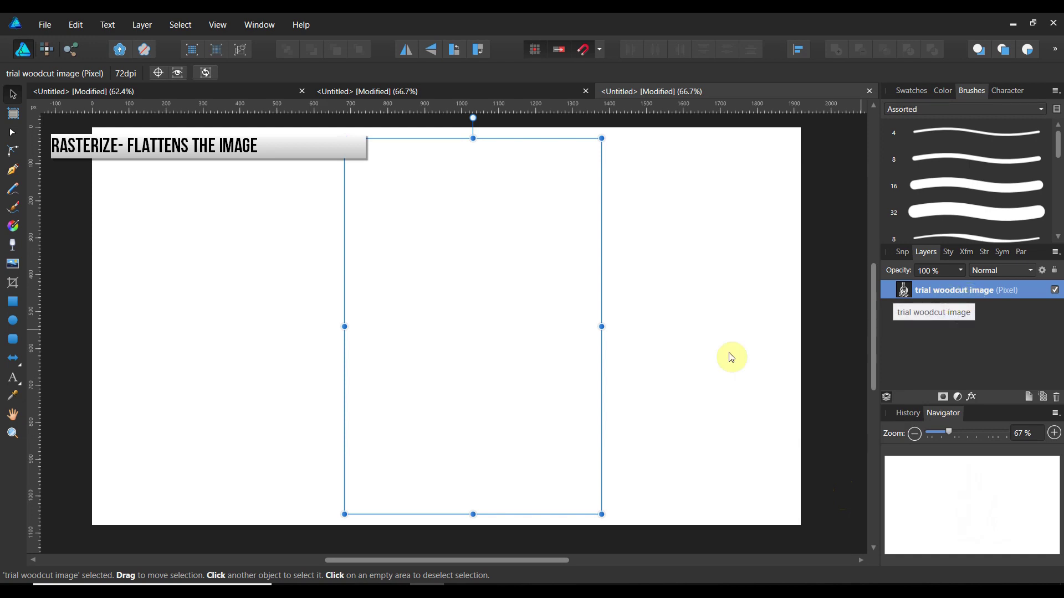
- Draw a page-sized rectangle and move its layer beneath the woodcut image
click(13, 302)
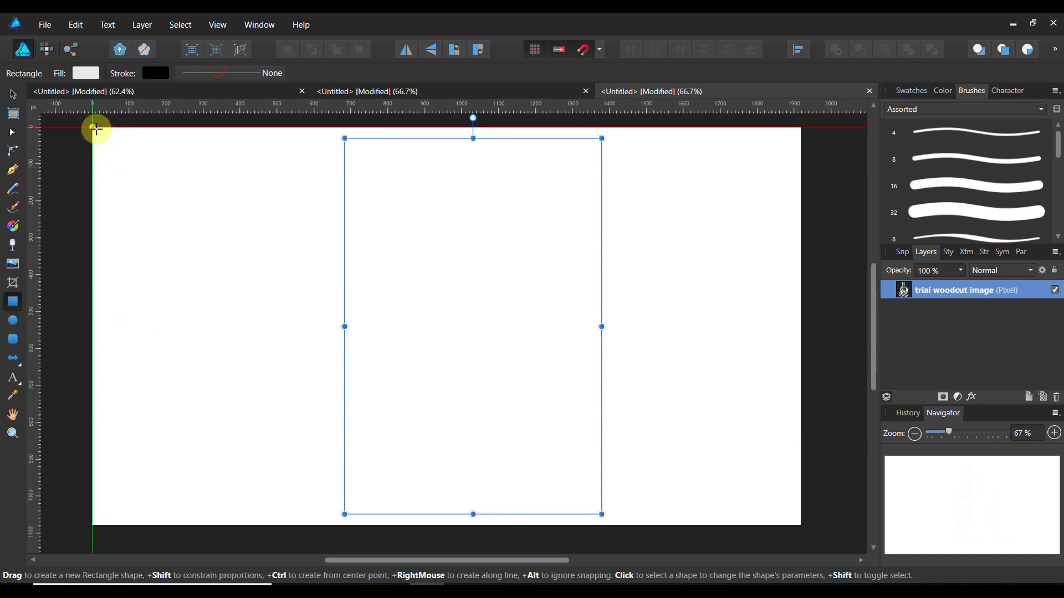
drag(95, 129, 802, 526)
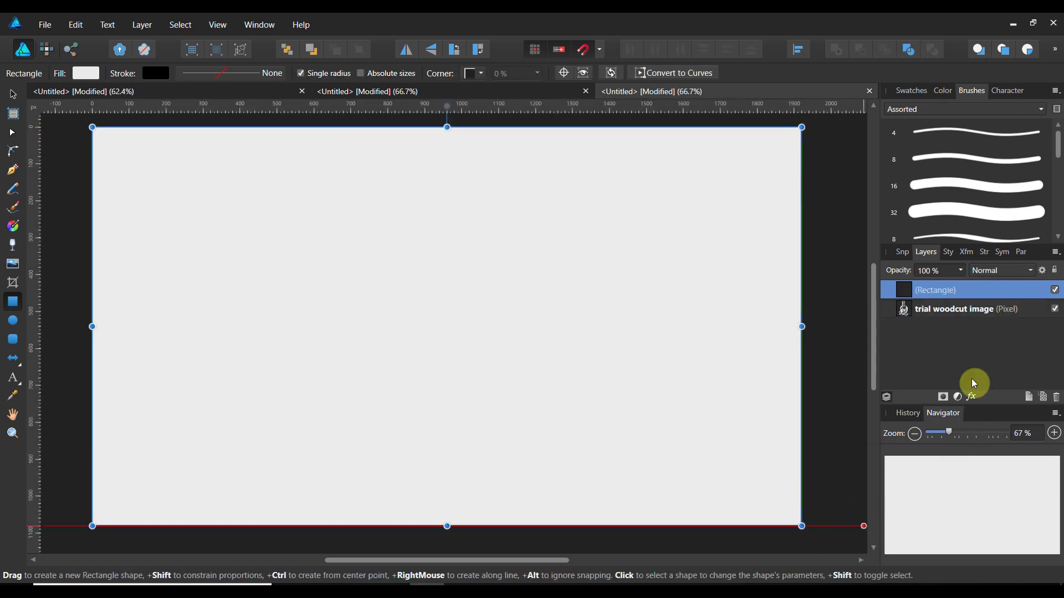
drag(905, 290, 915, 356)
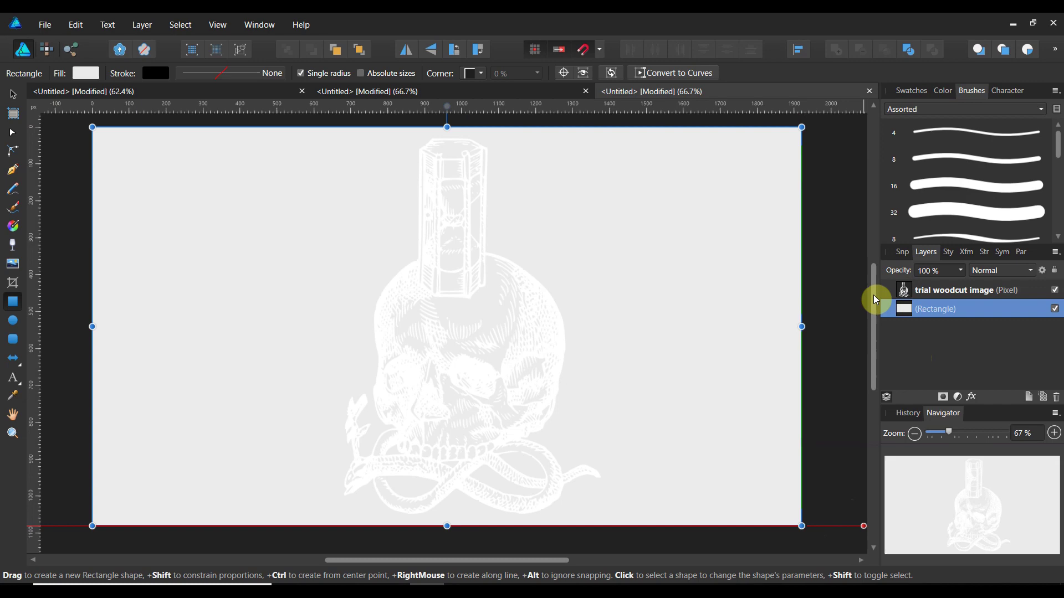
- Fill the rectangle with black from the Swatches palette
click(87, 72)
click(85, 98)
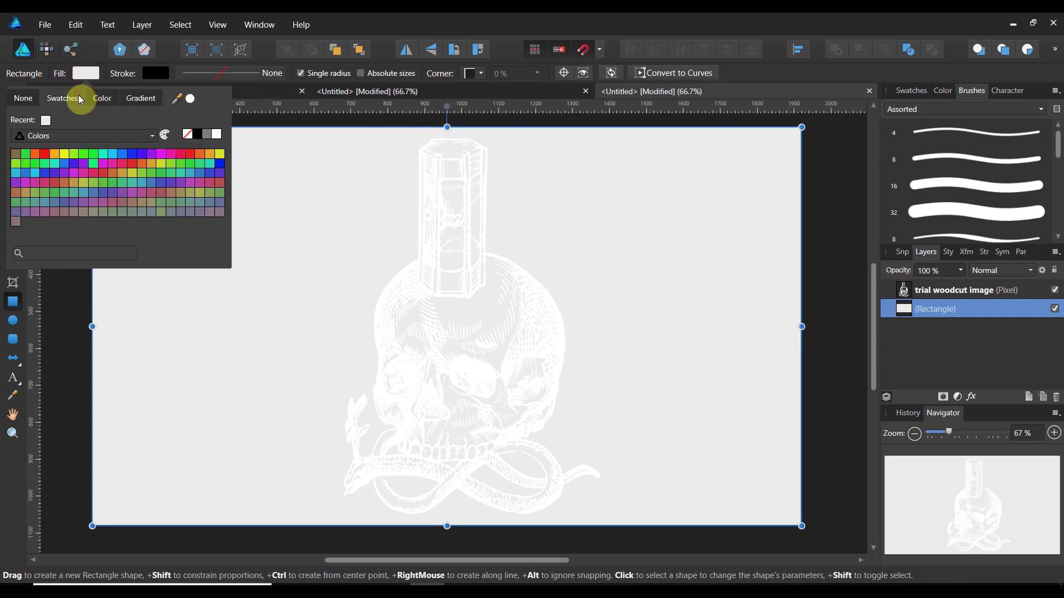
click(197, 136)
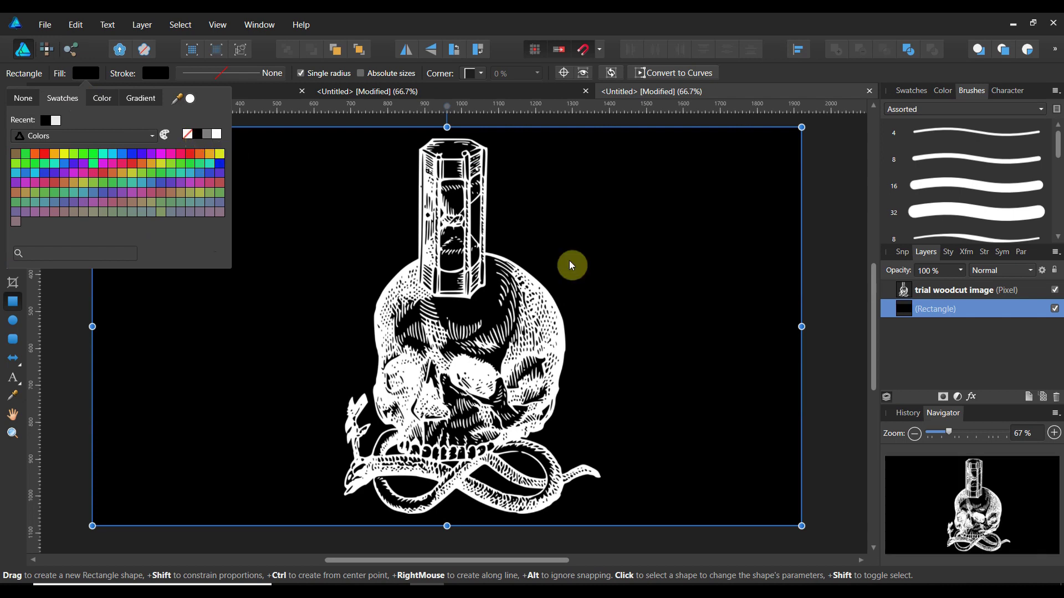
click(910, 299)
click(910, 294)
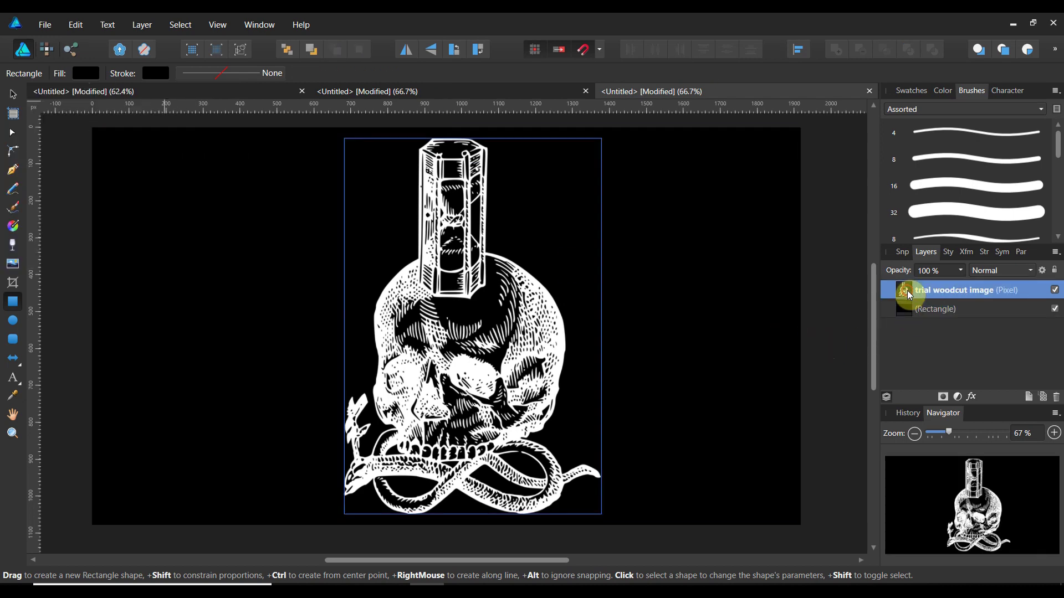
key(a)
click(914, 311)
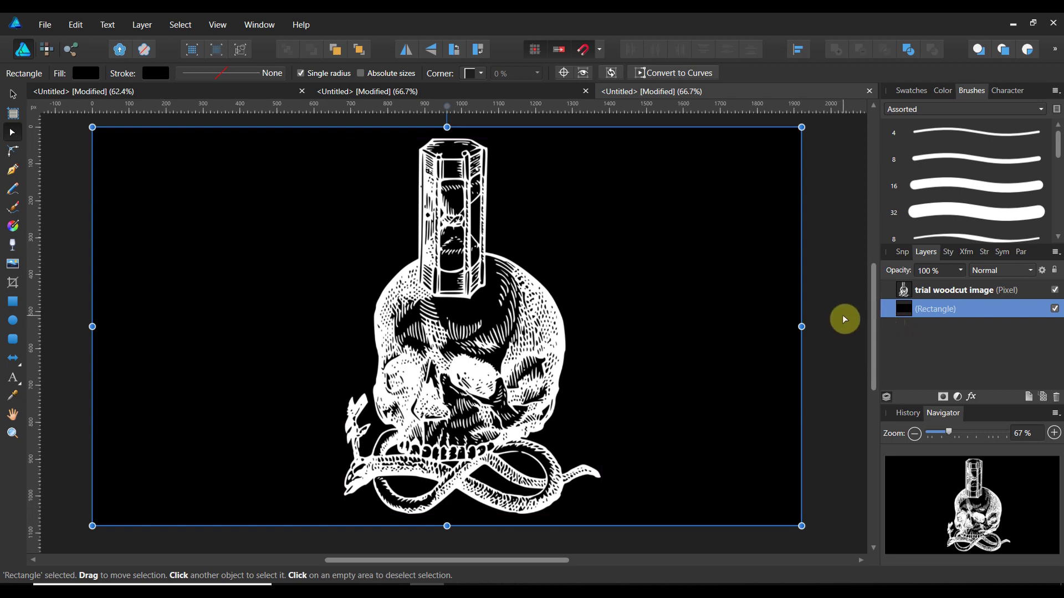
- In the Pixel Persona, add an empty pixel layer above the black rectangle and select it
click(47, 55)
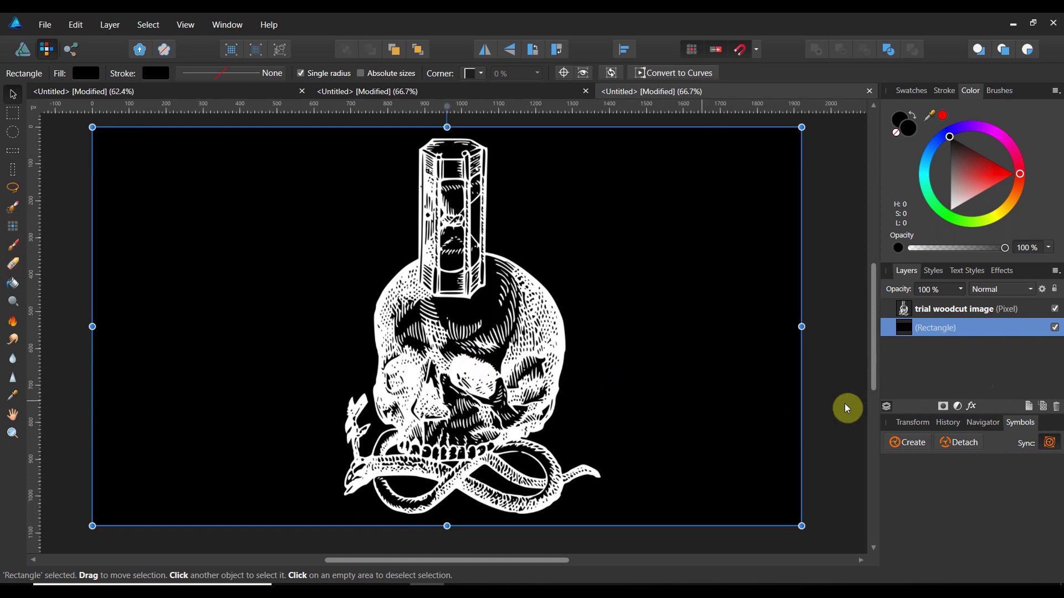
click(1044, 409)
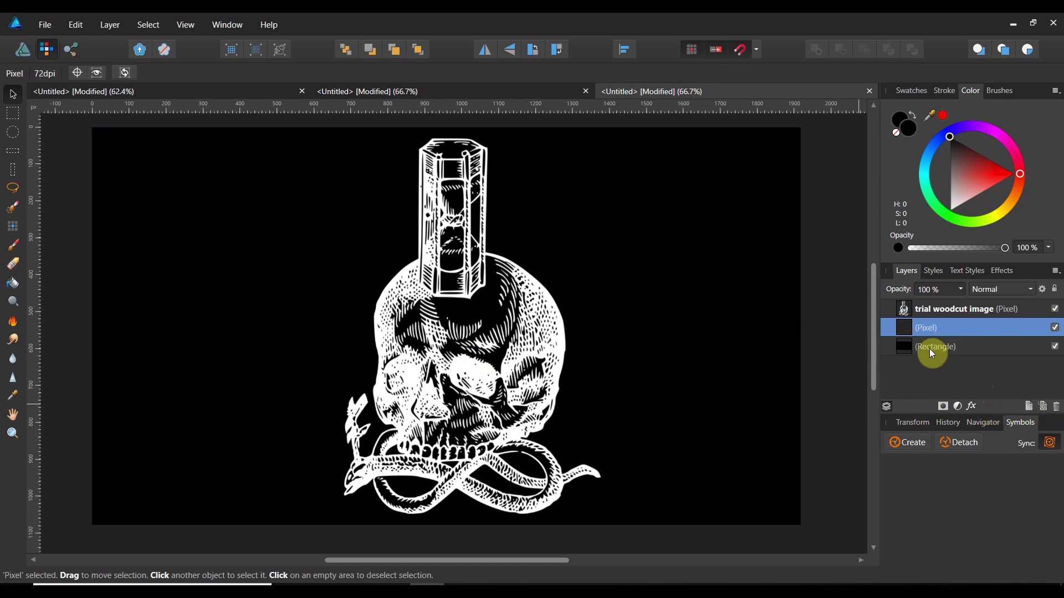
click(927, 313)
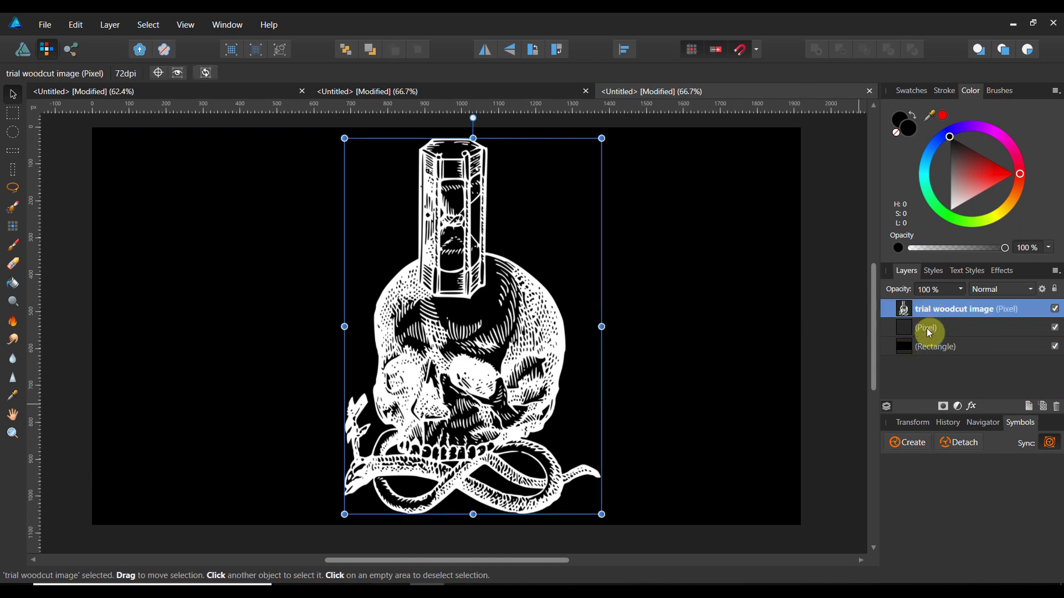
click(929, 331)
click(930, 354)
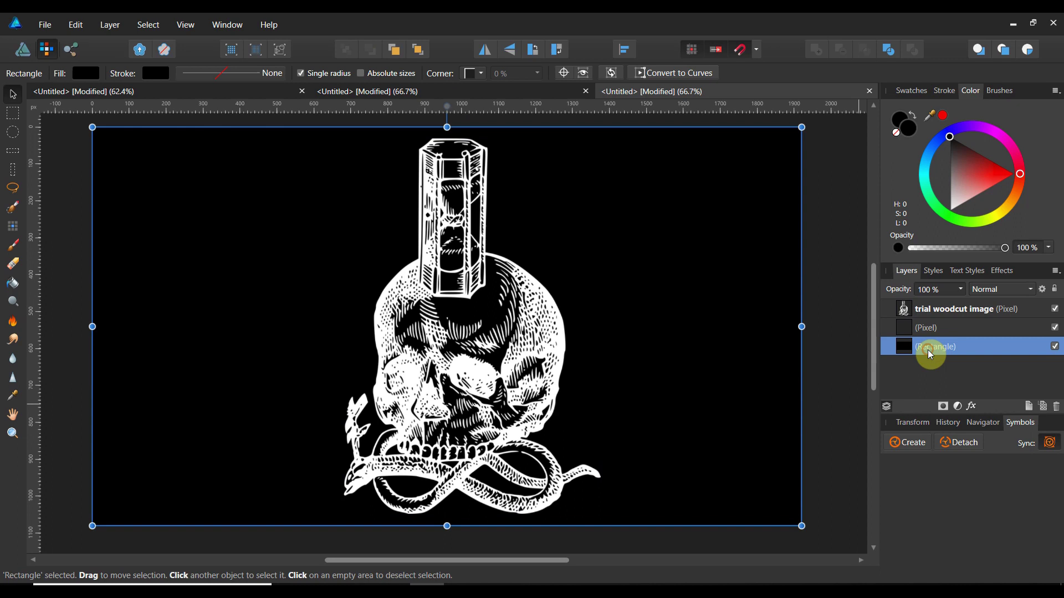
click(928, 331)
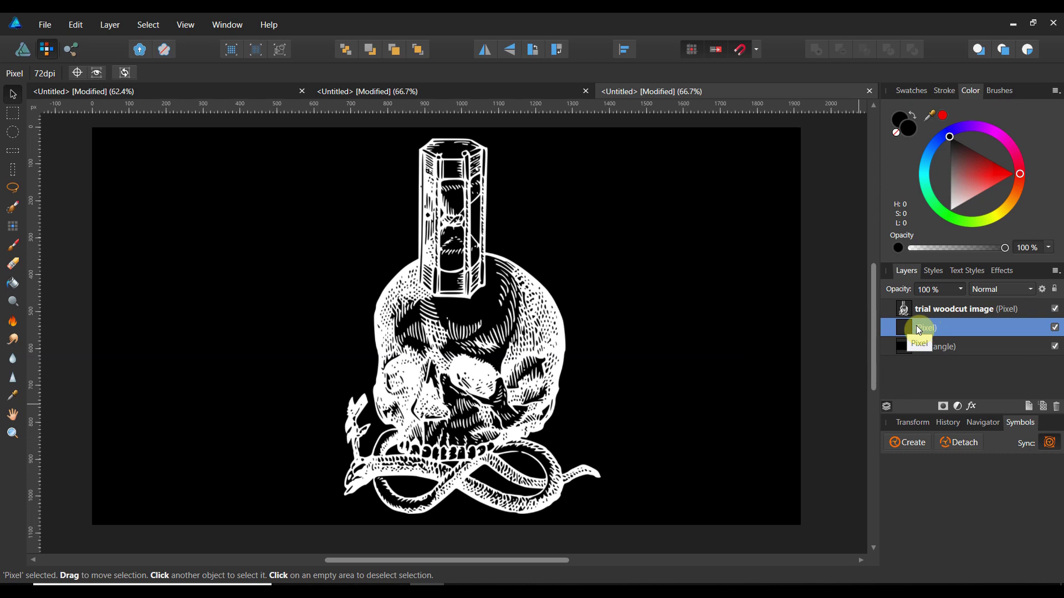
- Set up the Paint Brush with red colour and the second textured Drawing brush
click(14, 246)
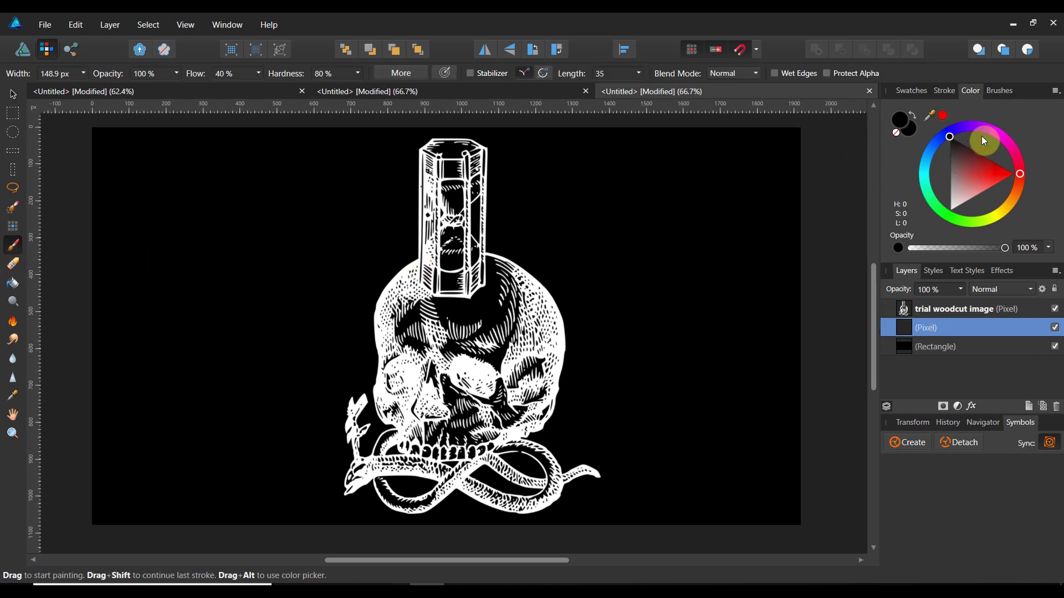
mouse_move(949, 134)
mouse_down()
mouse_move(1006, 141)
mouse_move(1020, 183)
mouse_move(1021, 172)
mouse_move(985, 165)
mouse_move(1010, 168)
mouse_up()
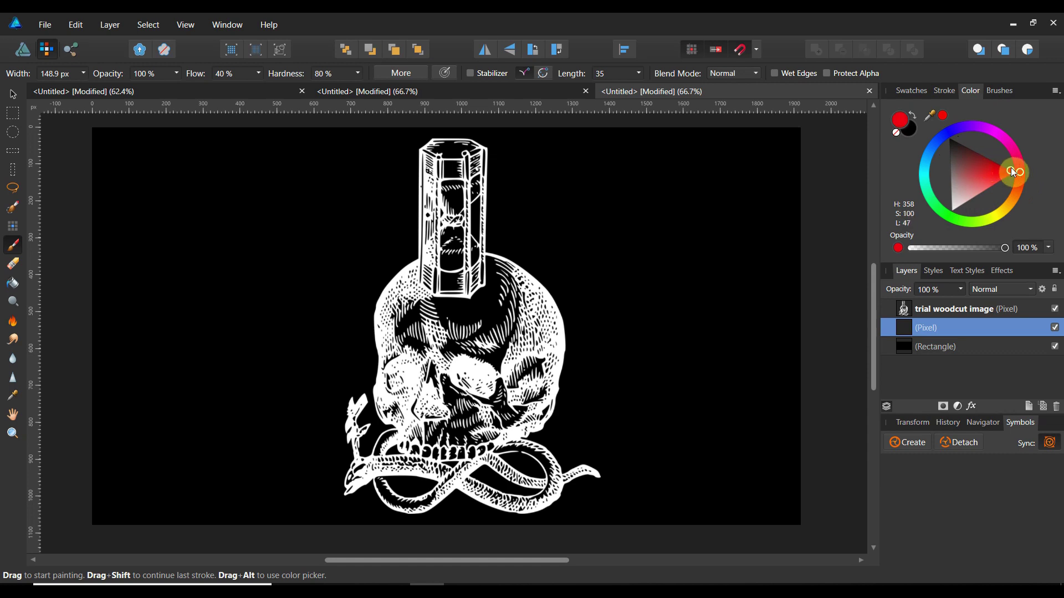
click(998, 93)
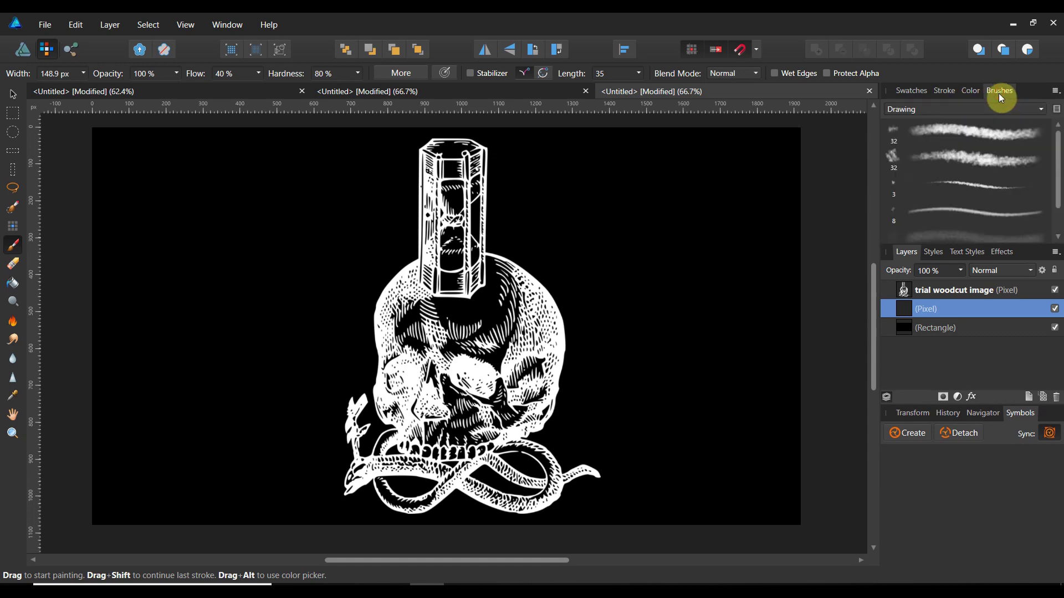
click(970, 160)
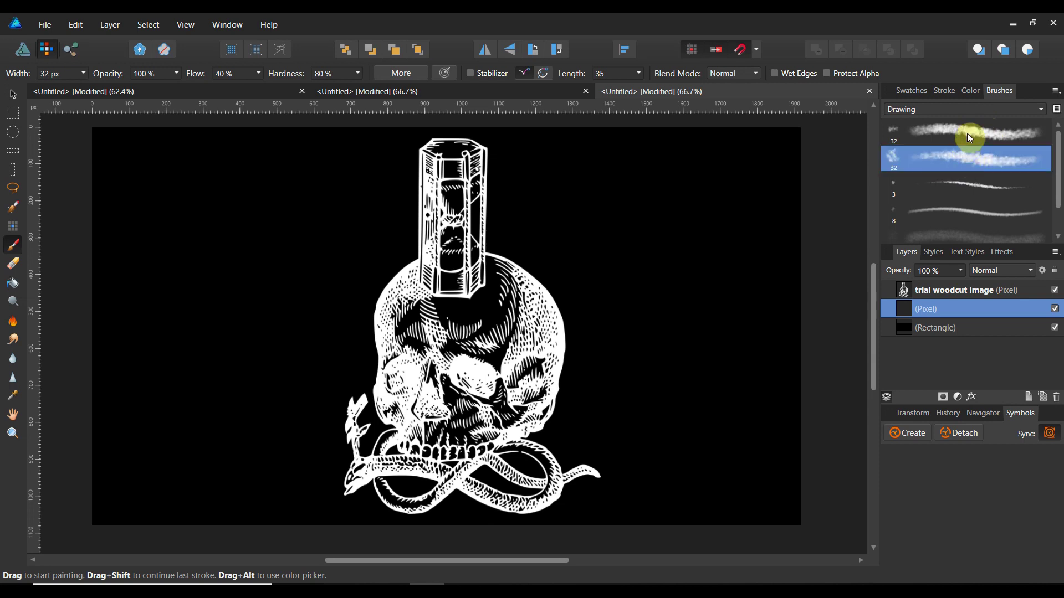
- Paint red strokes along the skull's right edge, teeth and snake coils, widening the brush
click(781, 241)
mouse_move(542, 335)
mouse_down()
mouse_move(559, 322)
mouse_move(549, 354)
mouse_move(552, 322)
mouse_move(525, 315)
mouse_move(547, 304)
mouse_move(532, 344)
mouse_move(583, 363)
mouse_move(519, 367)
mouse_move(558, 392)
mouse_move(532, 397)
mouse_move(528, 414)
mouse_move(552, 355)
mouse_move(525, 334)
mouse_move(512, 274)
mouse_move(511, 287)
mouse_move(533, 301)
mouse_move(520, 318)
mouse_move(421, 341)
mouse_move(511, 385)
mouse_move(483, 392)
mouse_up()
key(bracketright)
key(bracketright)
key(bracketright)
key(bracketright)
key(bracketright)
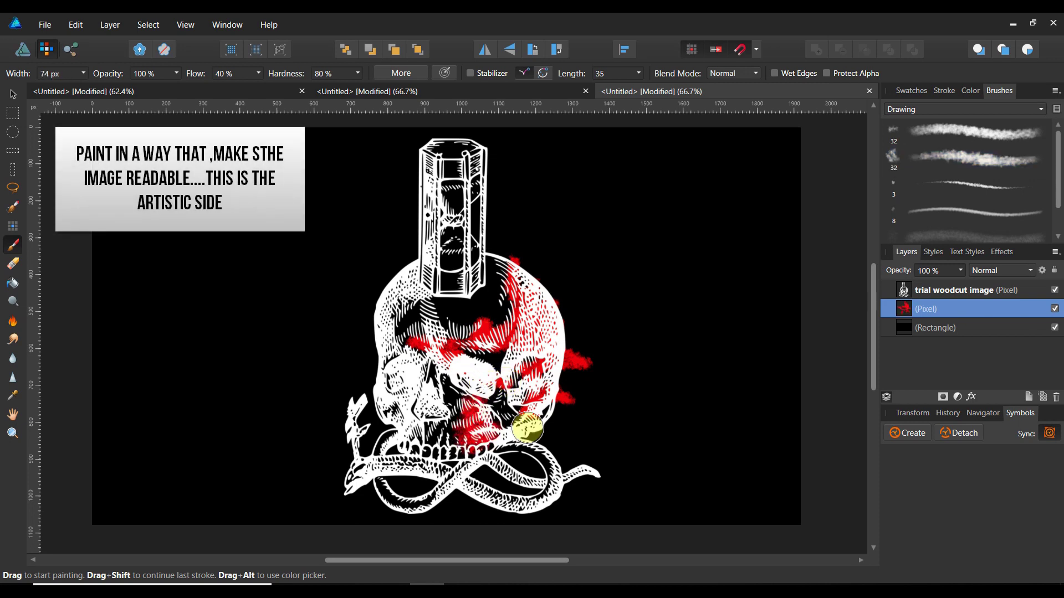
mouse_move(527, 429)
mouse_down()
mouse_move(465, 446)
mouse_move(522, 458)
mouse_move(483, 467)
mouse_move(604, 487)
mouse_up()
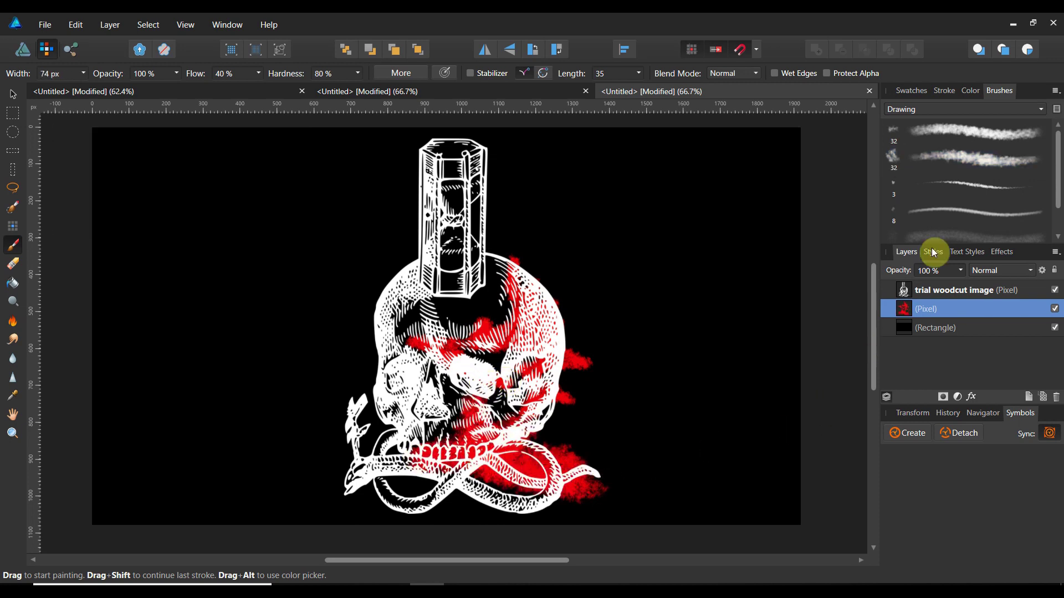
- Paint orange over the skull's right eye and cheek, and cyan over its left side
click(970, 91)
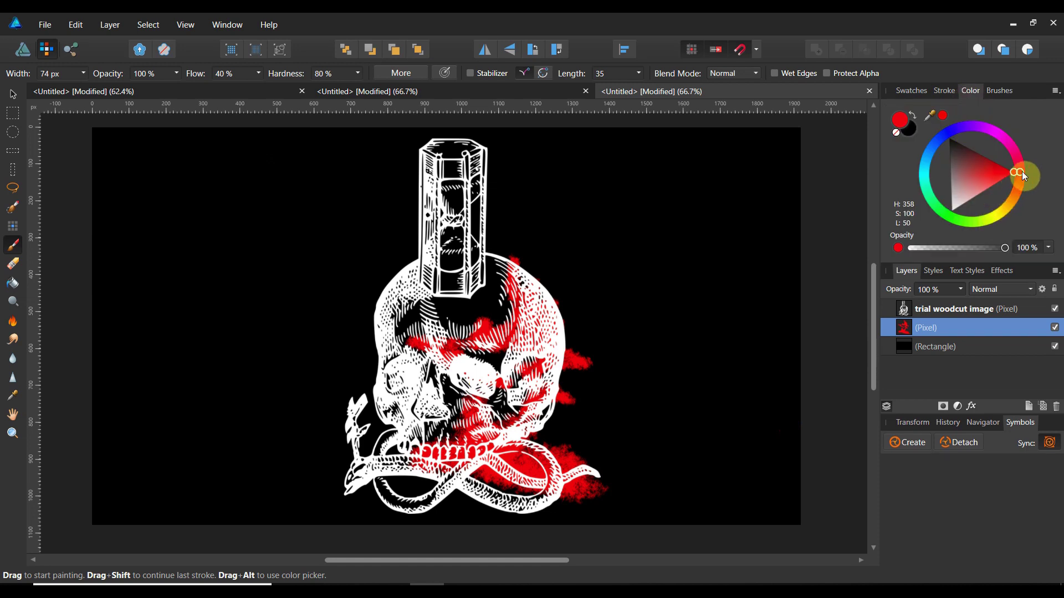
drag(1023, 174, 1015, 203)
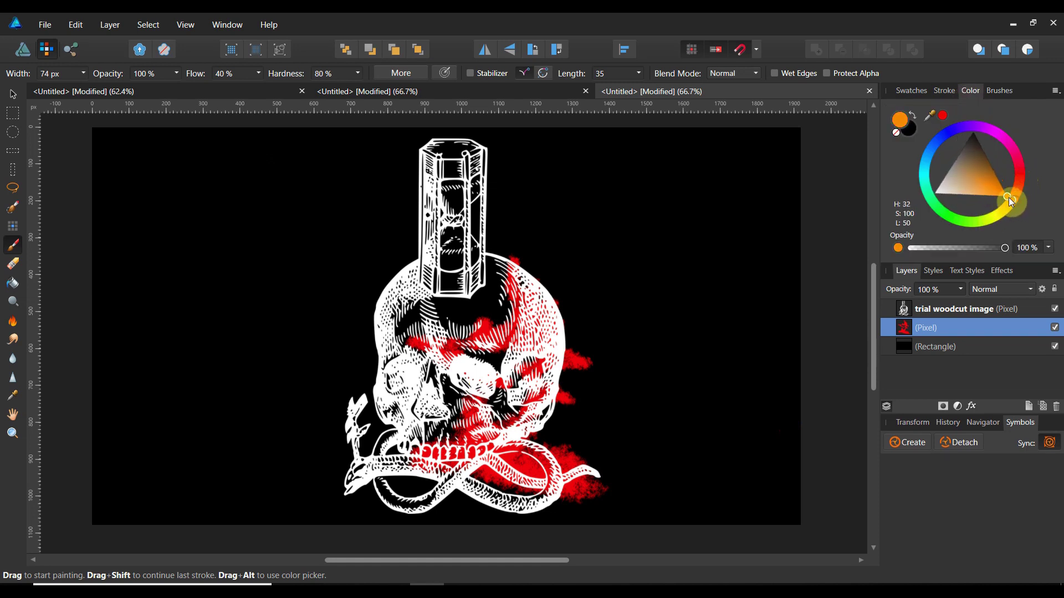
mouse_move(511, 361)
mouse_down()
mouse_move(542, 382)
mouse_move(531, 374)
mouse_move(504, 410)
mouse_move(485, 412)
mouse_move(479, 394)
mouse_move(481, 417)
mouse_move(499, 426)
mouse_move(479, 417)
mouse_move(489, 362)
mouse_move(442, 292)
mouse_move(462, 313)
mouse_move(496, 311)
mouse_move(497, 271)
mouse_move(491, 313)
mouse_move(463, 320)
mouse_move(487, 323)
mouse_move(499, 284)
mouse_move(489, 264)
mouse_move(485, 284)
mouse_move(436, 315)
mouse_move(469, 334)
mouse_move(456, 352)
mouse_move(509, 360)
mouse_move(443, 380)
mouse_move(458, 432)
mouse_move(435, 436)
mouse_move(495, 479)
mouse_move(500, 438)
mouse_move(541, 402)
mouse_move(507, 400)
mouse_move(513, 339)
mouse_move(510, 348)
mouse_move(530, 351)
mouse_move(548, 339)
mouse_move(549, 298)
mouse_move(502, 250)
mouse_move(560, 341)
mouse_move(558, 389)
mouse_up()
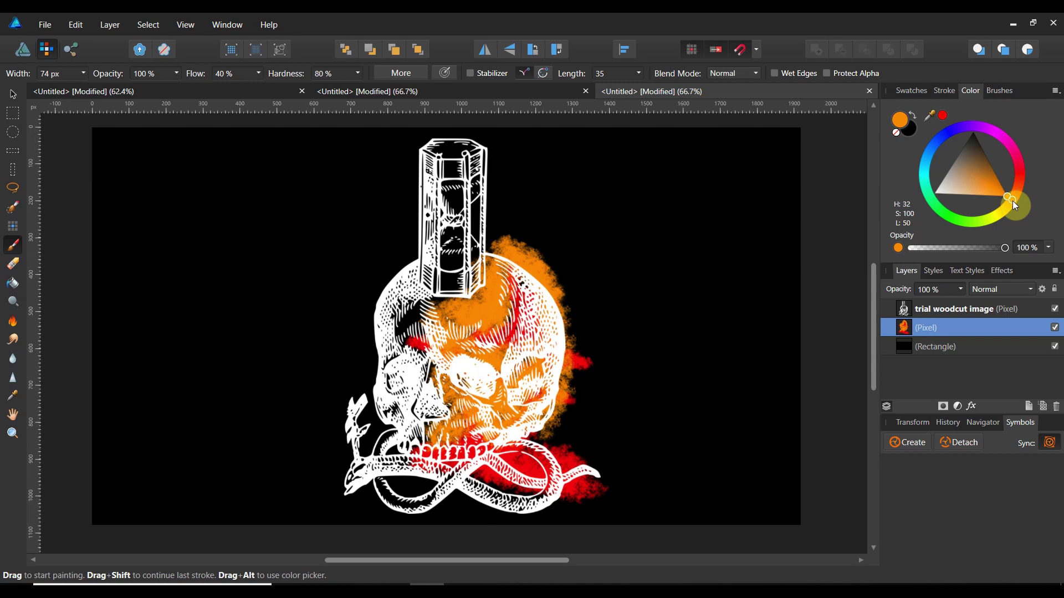
mouse_move(1016, 206)
mouse_down()
mouse_move(884, 198)
mouse_move(880, 166)
mouse_up()
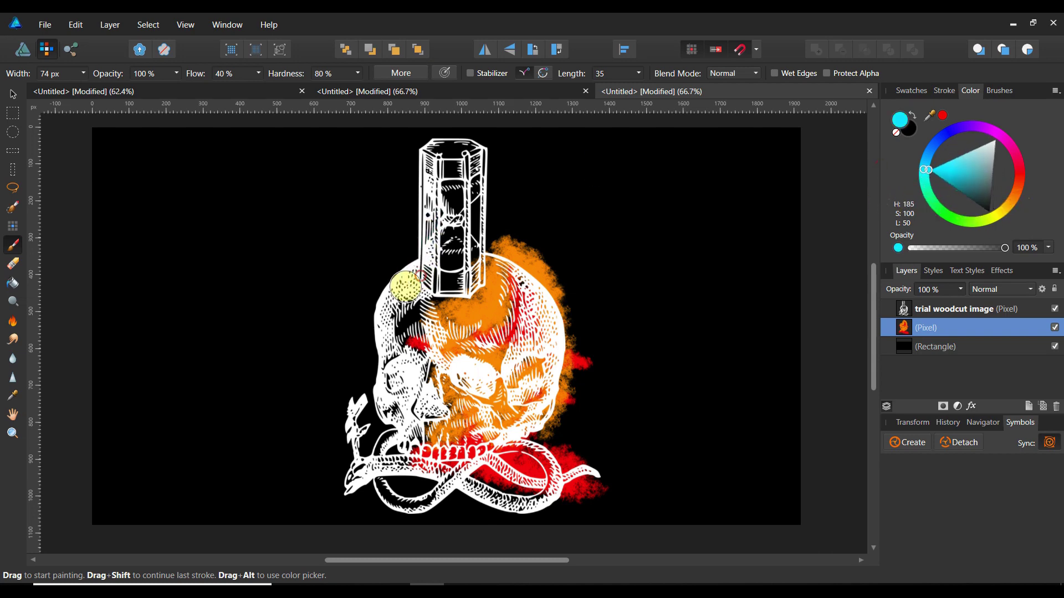
mouse_move(405, 286)
mouse_down()
mouse_move(378, 358)
mouse_move(414, 325)
mouse_move(385, 402)
mouse_move(403, 434)
mouse_move(436, 369)
mouse_move(406, 303)
mouse_move(411, 283)
mouse_move(405, 369)
mouse_move(434, 338)
mouse_move(420, 285)
mouse_move(389, 330)
mouse_move(382, 423)
mouse_move(435, 460)
mouse_move(439, 383)
mouse_move(461, 386)
mouse_move(412, 377)
mouse_up()
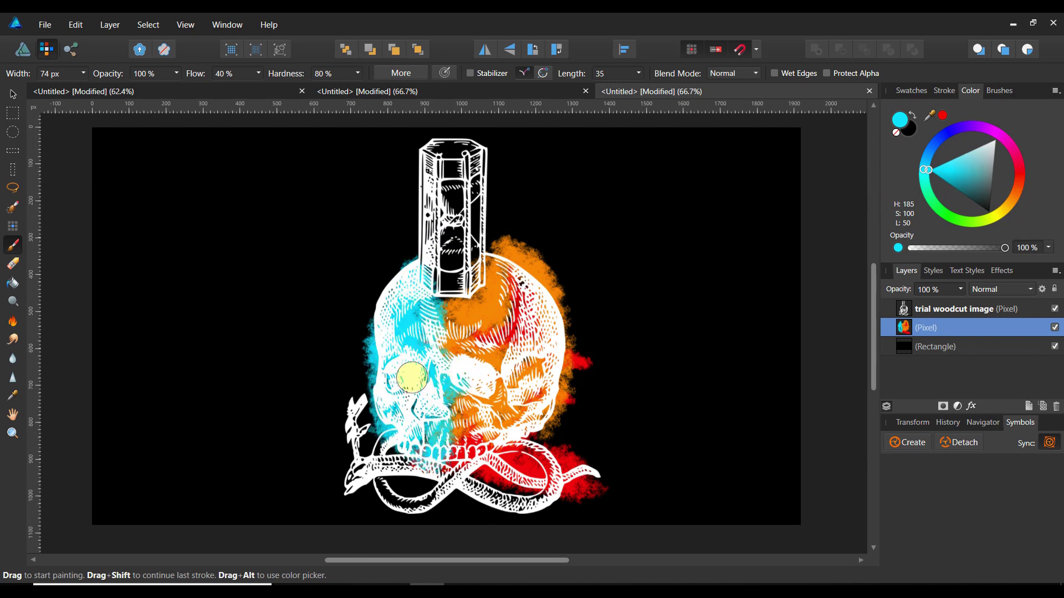
- Paint green along the snake and the skull's left edge, and magenta around the tower top
mouse_move(929, 171)
mouse_down()
mouse_move(942, 205)
mouse_move(969, 224)
mouse_move(970, 205)
mouse_up()
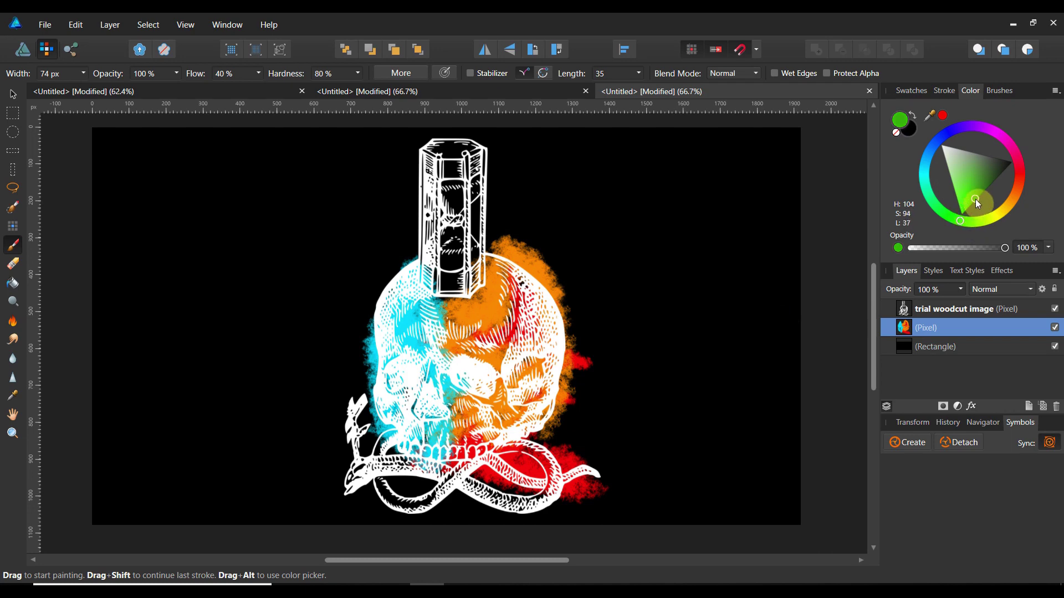
mouse_move(526, 448)
mouse_down()
mouse_move(543, 504)
mouse_move(424, 469)
mouse_move(329, 476)
mouse_move(506, 511)
mouse_move(581, 488)
mouse_move(514, 485)
mouse_move(519, 494)
mouse_move(474, 483)
mouse_move(504, 474)
mouse_move(591, 495)
mouse_move(601, 480)
mouse_move(469, 477)
mouse_move(402, 508)
mouse_move(351, 464)
mouse_move(335, 395)
mouse_move(358, 455)
mouse_move(403, 483)
mouse_move(450, 484)
mouse_move(477, 459)
mouse_move(513, 451)
mouse_move(559, 463)
mouse_move(421, 485)
mouse_move(316, 408)
mouse_move(329, 384)
mouse_move(352, 407)
mouse_move(359, 454)
mouse_move(360, 392)
mouse_move(387, 453)
mouse_move(420, 472)
mouse_move(419, 508)
mouse_move(521, 488)
mouse_move(453, 441)
mouse_move(484, 493)
mouse_move(540, 438)
mouse_up()
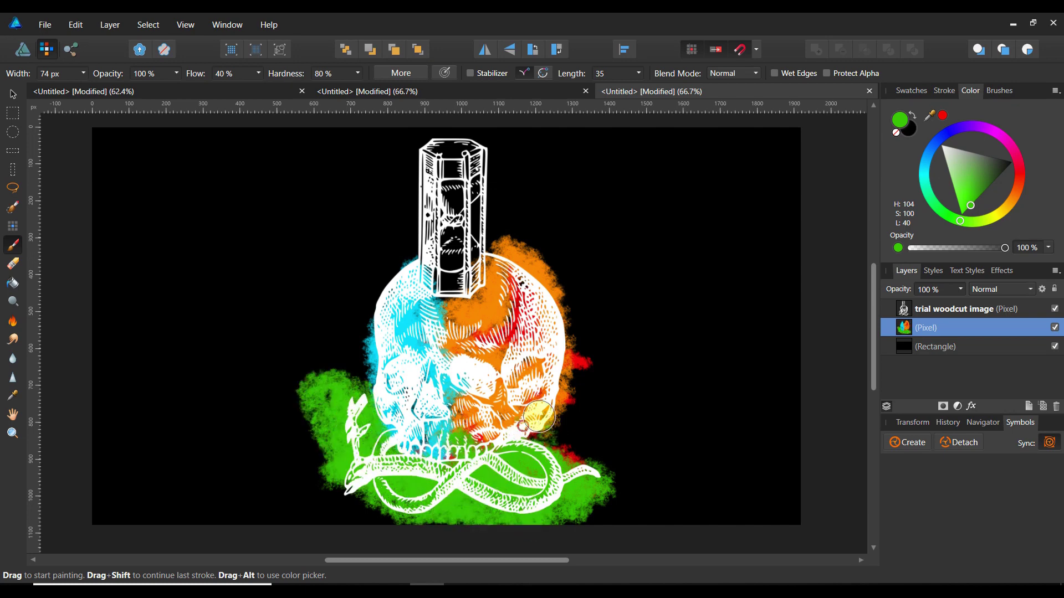
mouse_move(362, 316)
mouse_down()
mouse_move(411, 326)
mouse_move(399, 276)
mouse_move(432, 324)
mouse_move(529, 325)
mouse_move(548, 309)
mouse_move(565, 346)
mouse_up()
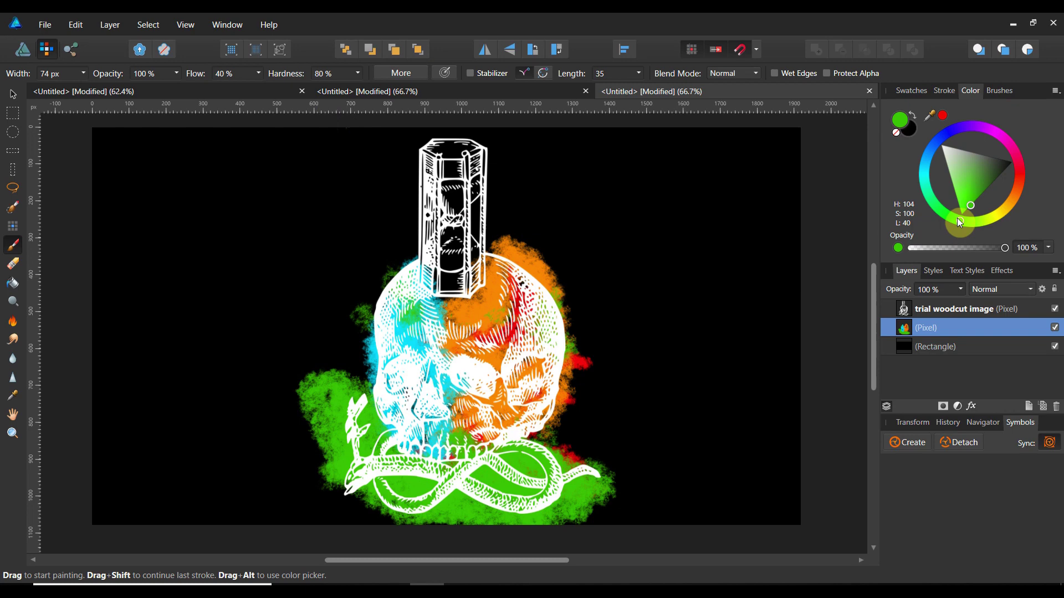
mouse_move(958, 222)
mouse_down()
mouse_move(936, 168)
mouse_move(966, 111)
mouse_move(1007, 145)
mouse_up()
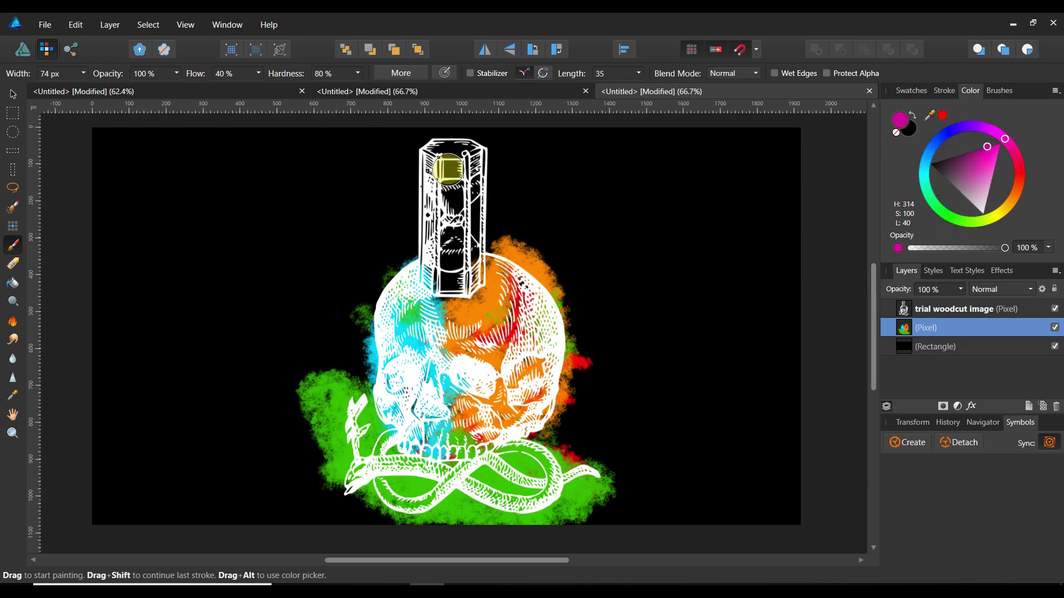
mouse_move(448, 169)
mouse_down()
mouse_move(491, 178)
mouse_move(435, 197)
mouse_move(450, 205)
mouse_move(443, 183)
mouse_move(427, 200)
mouse_move(448, 247)
mouse_move(446, 280)
mouse_move(444, 198)
mouse_move(452, 256)
mouse_move(469, 221)
mouse_move(466, 264)
mouse_move(450, 278)
mouse_move(431, 270)
mouse_move(477, 271)
mouse_move(441, 261)
mouse_move(449, 179)
mouse_move(433, 262)
mouse_move(485, 224)
mouse_move(443, 193)
mouse_move(451, 276)
mouse_move(463, 194)
mouse_move(447, 179)
mouse_move(447, 252)
mouse_move(450, 187)
mouse_move(437, 240)
mouse_move(464, 177)
mouse_move(487, 227)
mouse_move(482, 139)
mouse_move(476, 258)
mouse_up()
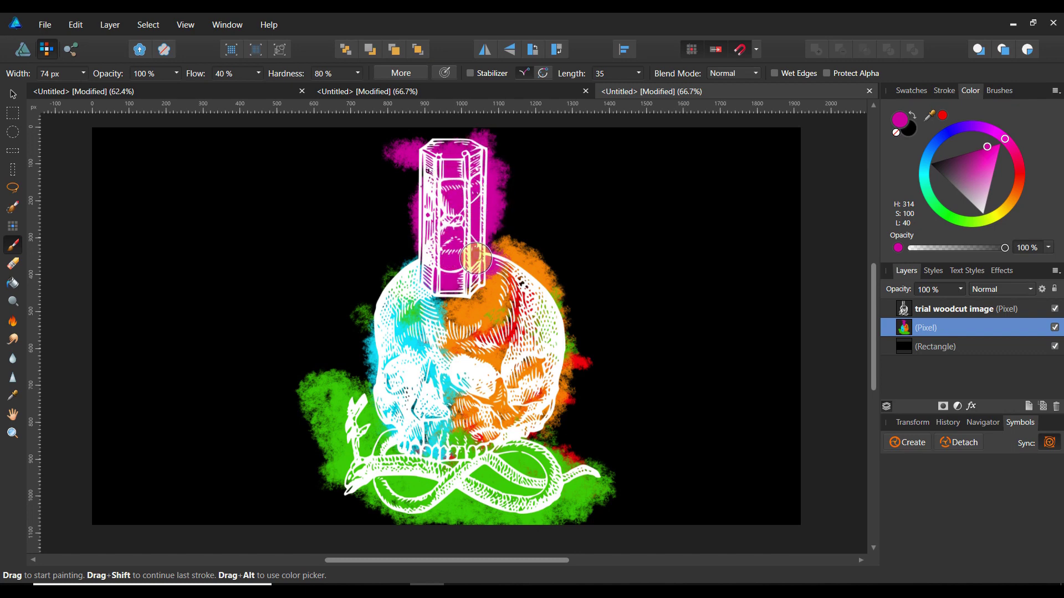
- Convert the trial woodcut image layer to a mask with Layer > Rasterize to Mask
click(906, 311)
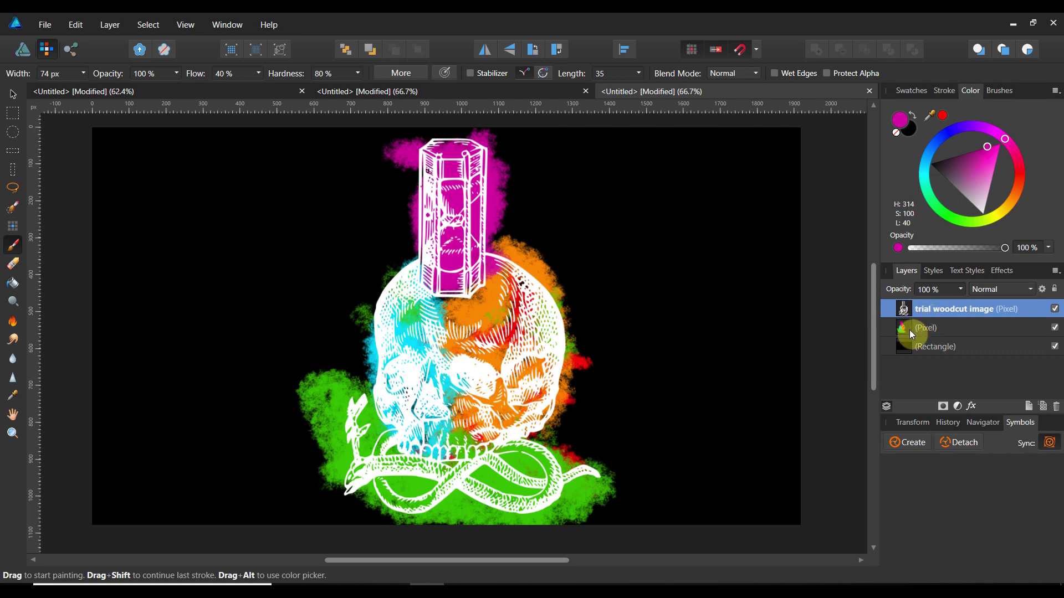
click(106, 25)
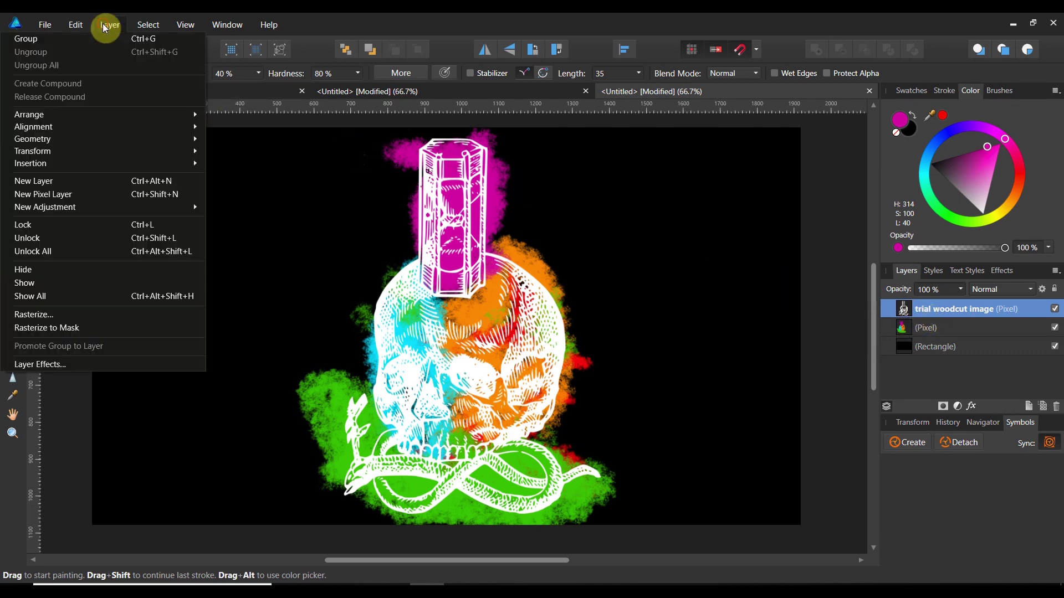
click(109, 330)
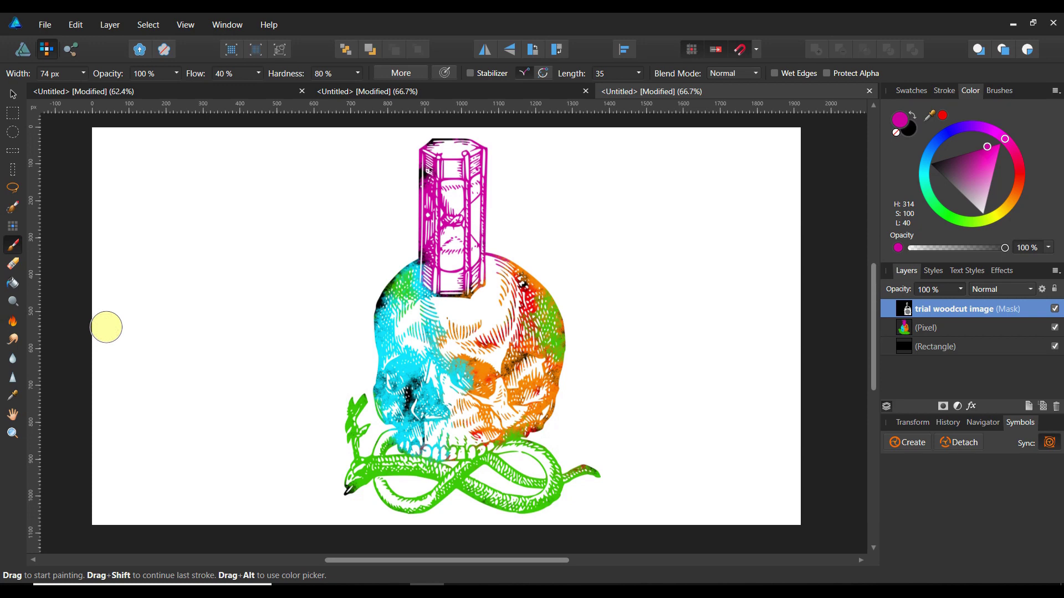
click(907, 331)
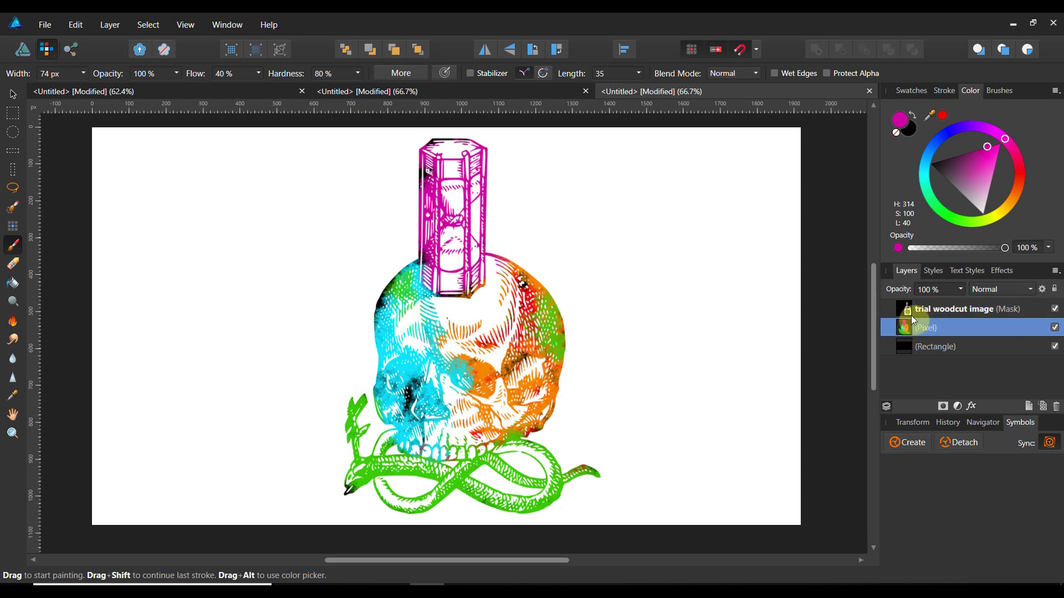
click(912, 315)
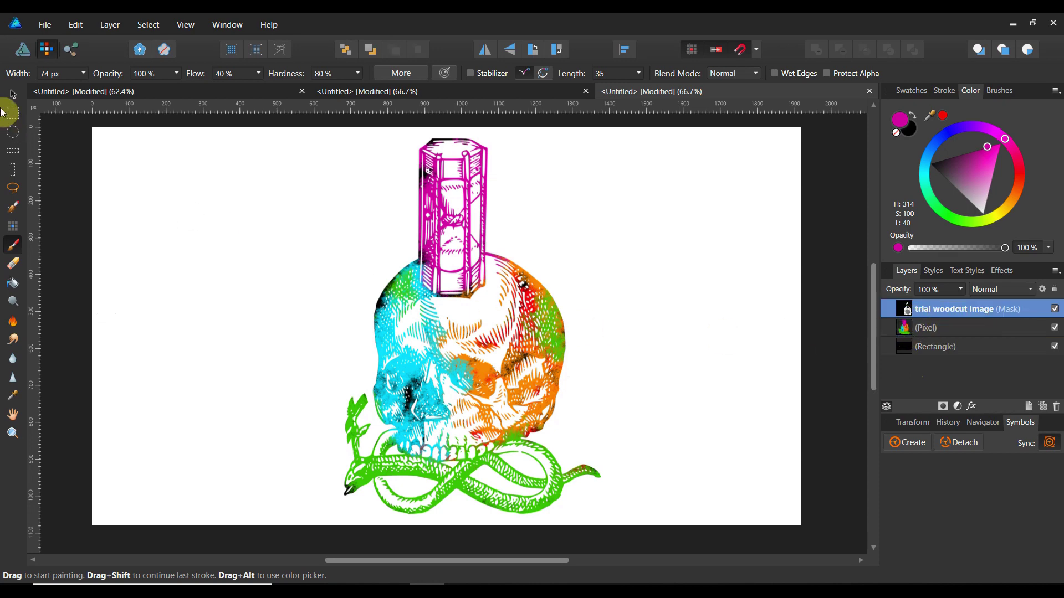
- Reposition the woodcut mask and painted layer, and group them above the black rectangle
click(13, 93)
mouse_move(437, 332)
mouse_down()
mouse_move(320, 336)
mouse_move(431, 301)
mouse_move(458, 309)
mouse_move(461, 322)
mouse_move(434, 327)
mouse_move(439, 338)
mouse_up()
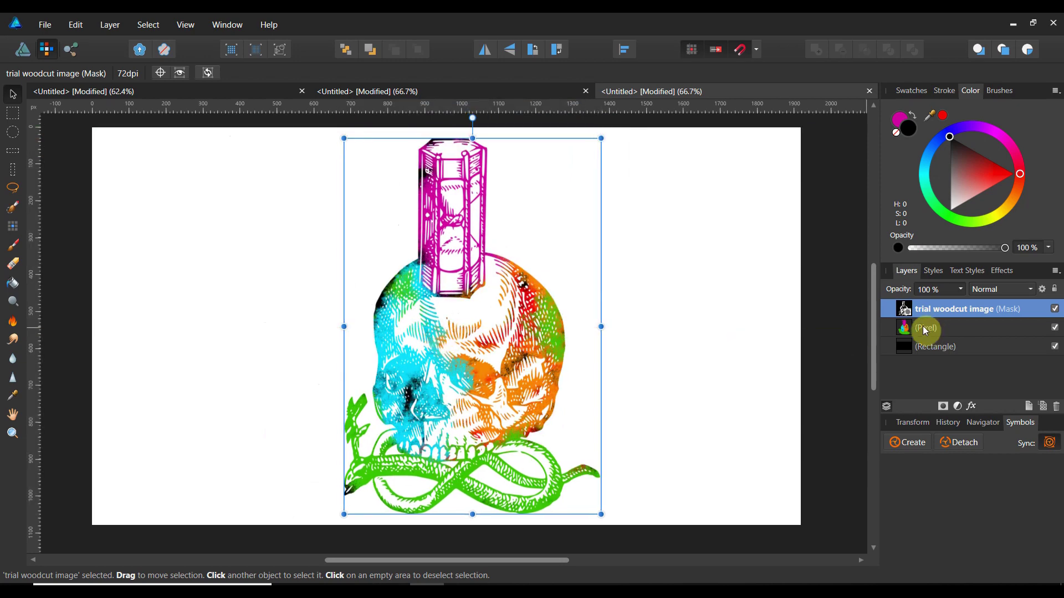
click(915, 331)
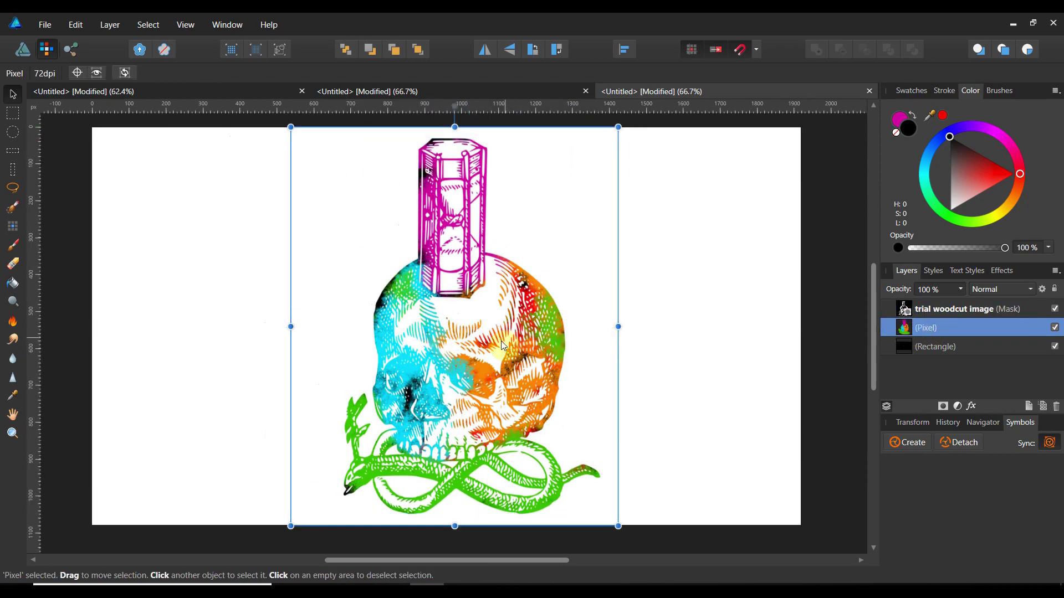
drag(560, 349, 477, 331)
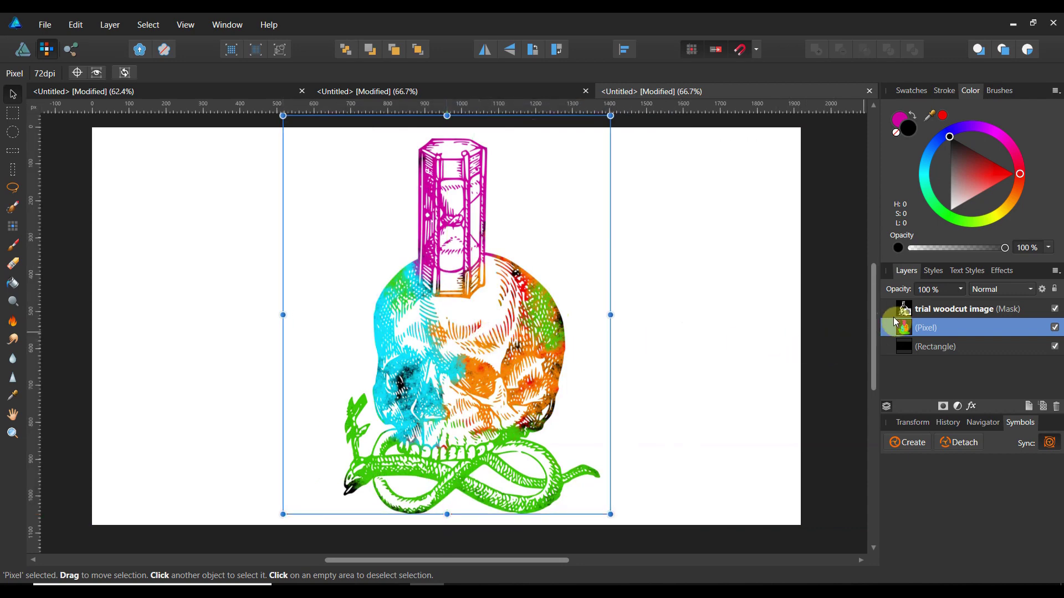
right_click(911, 309)
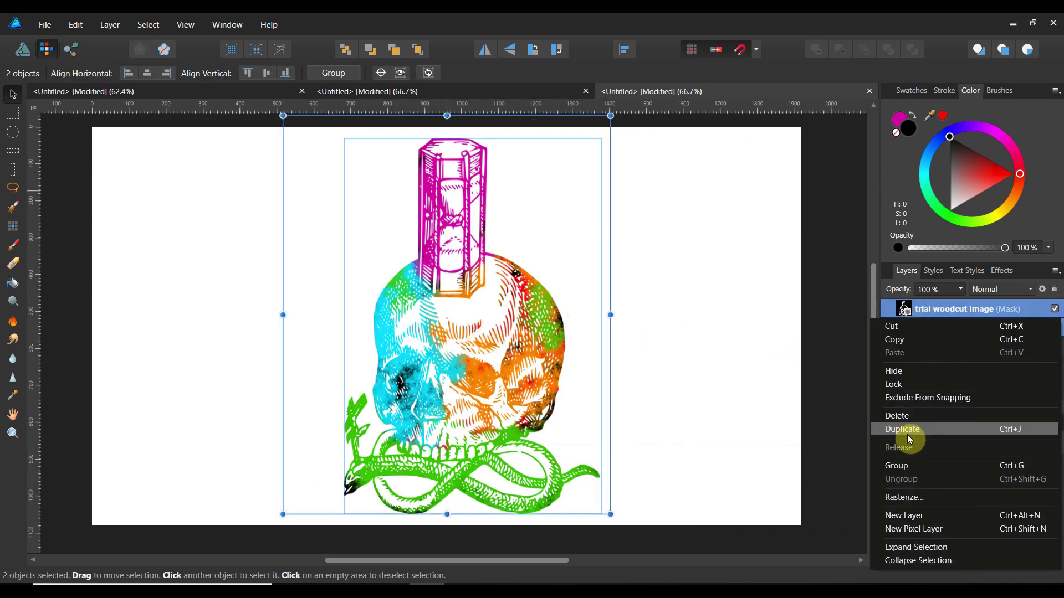
click(905, 463)
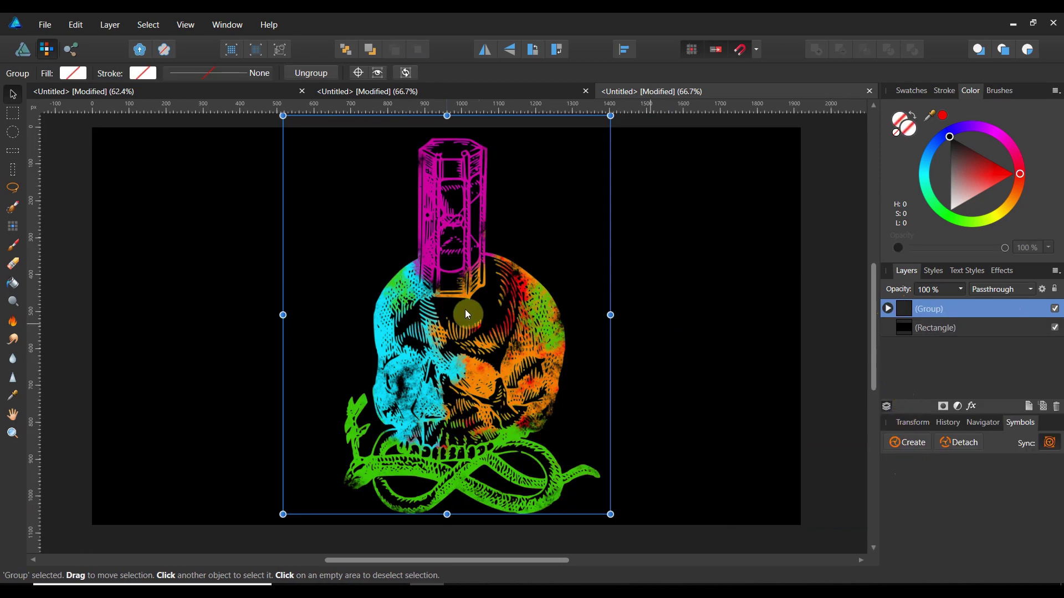
mouse_move(467, 314)
mouse_down()
mouse_move(615, 313)
mouse_move(454, 307)
mouse_move(495, 324)
mouse_move(451, 313)
mouse_move(467, 315)
mouse_up()
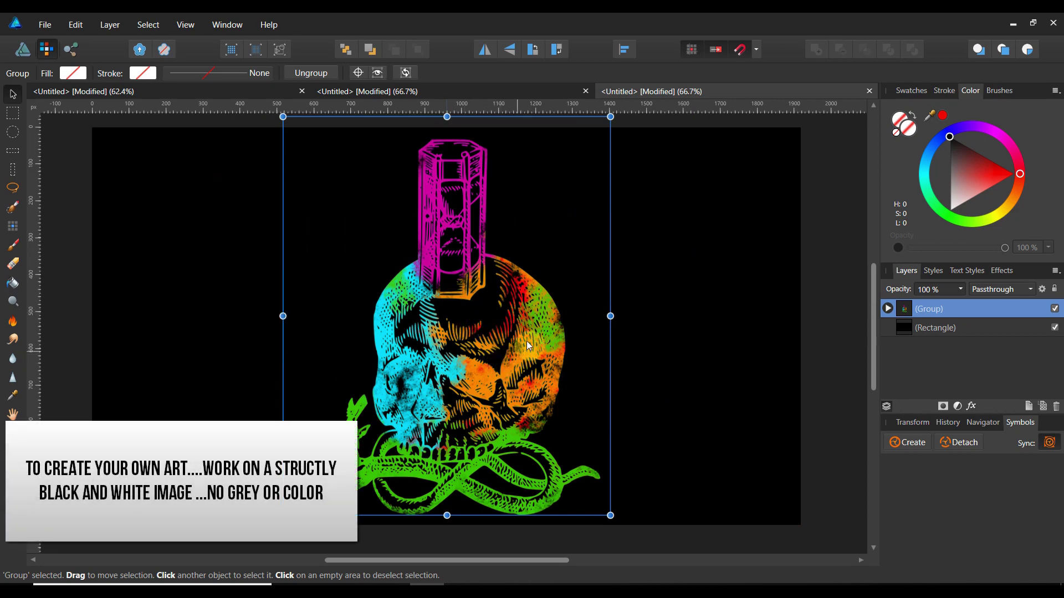
- Drag the woodcut mask and painted layer out of the expanded group
click(888, 308)
click(912, 345)
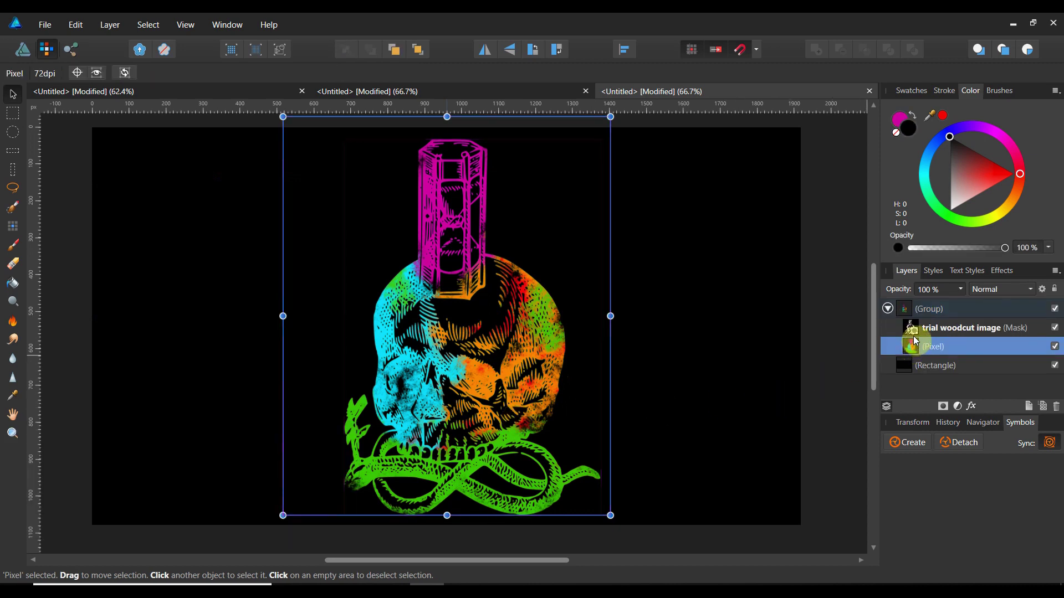
drag(914, 331, 913, 307)
drag(913, 348, 911, 320)
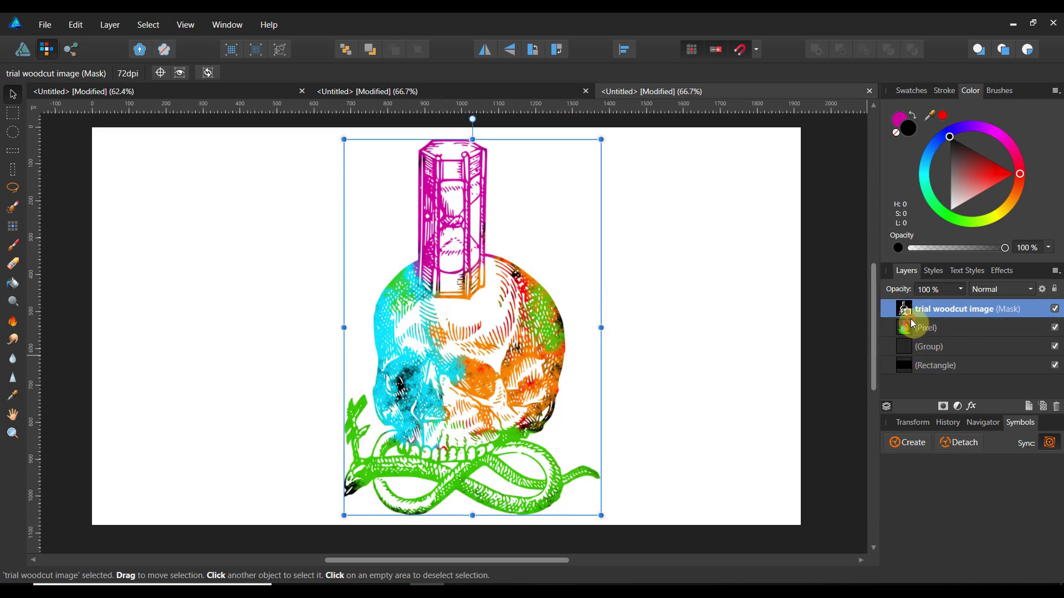
- Delete the empty group, then review the woodcut mask, painted layer and black rectangle
click(901, 344)
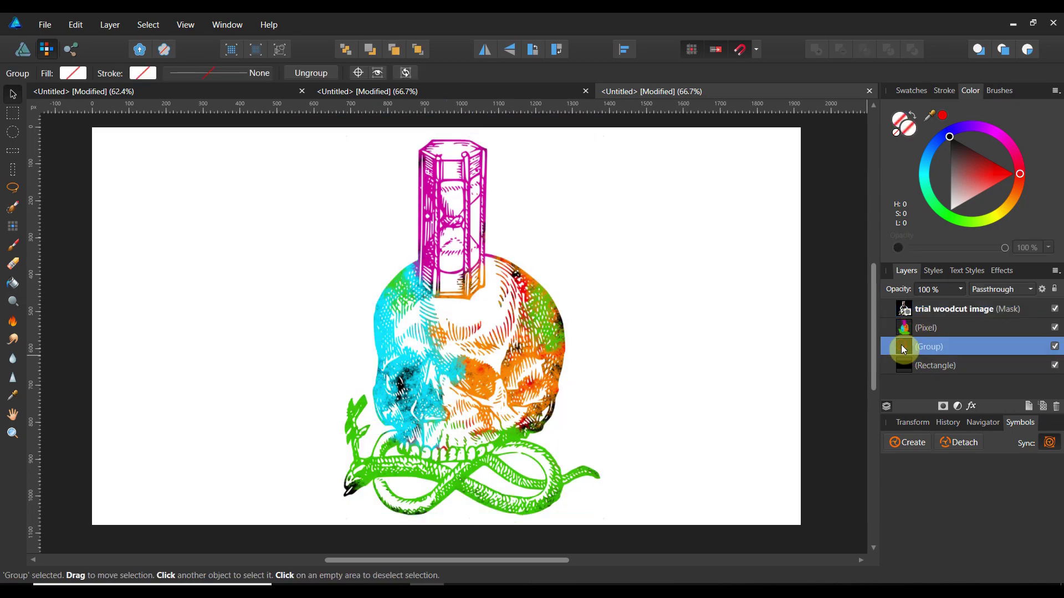
key(Delete)
click(913, 309)
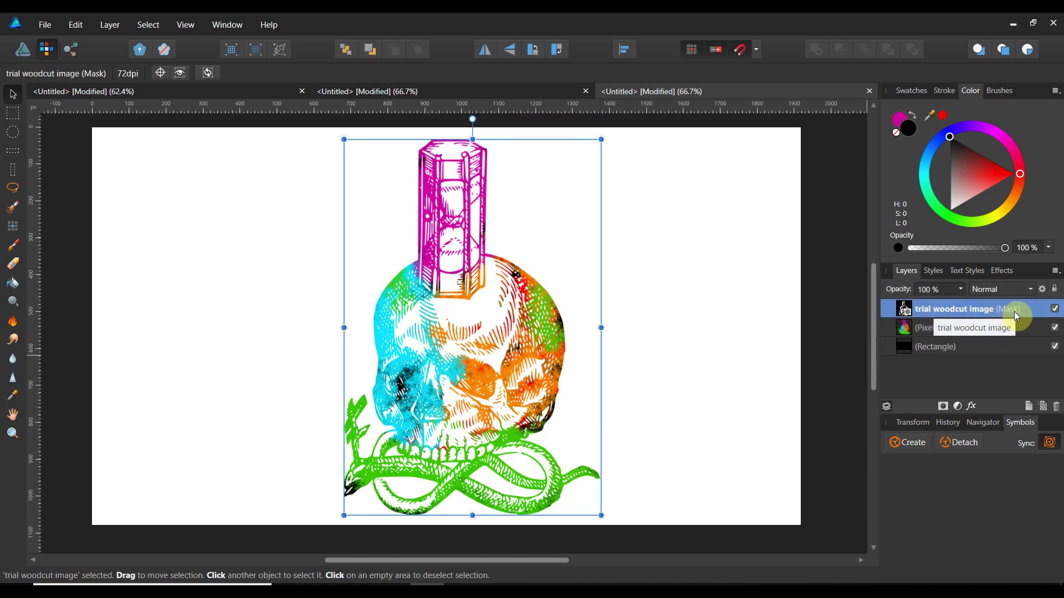
click(109, 25)
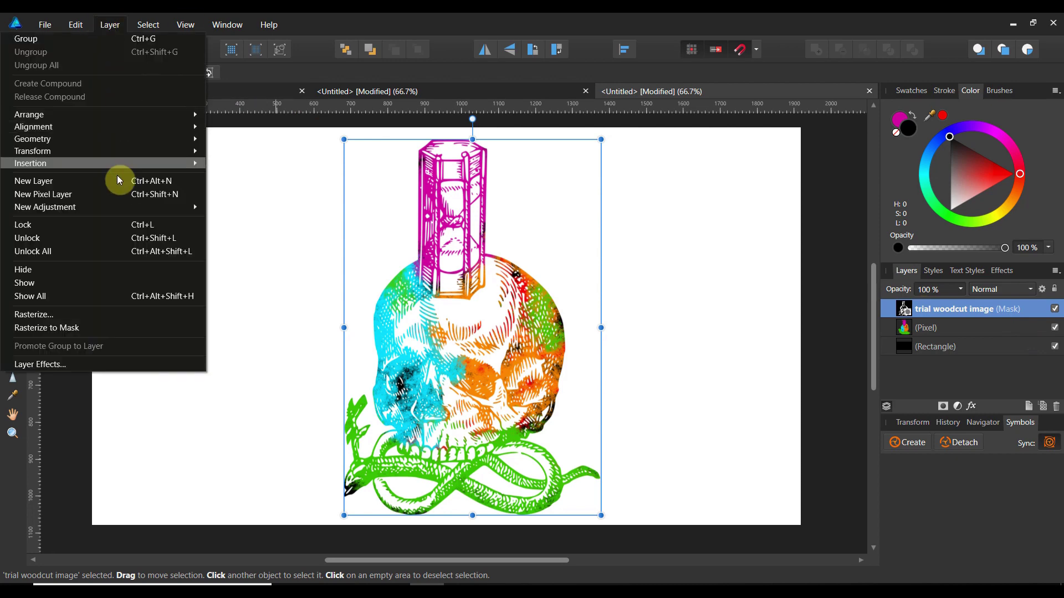
click(926, 335)
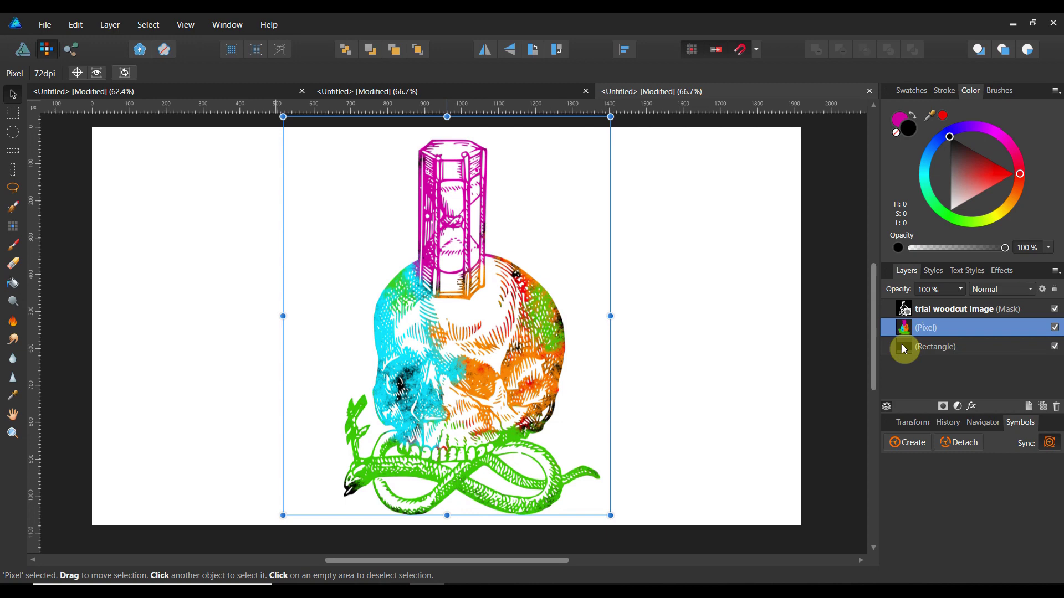
click(903, 349)
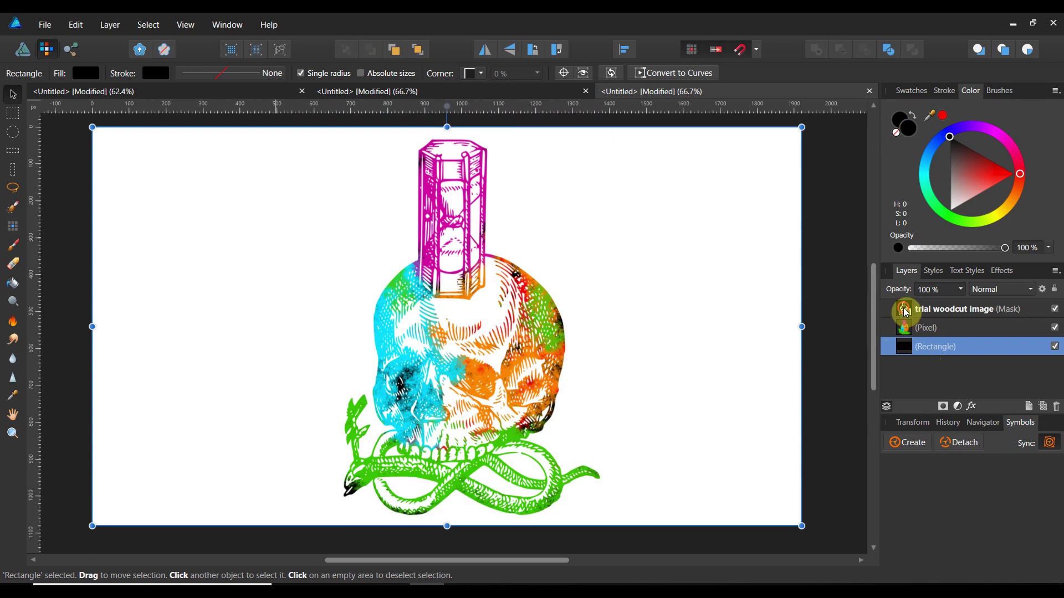
- Nest the woodcut mask onto the painted pixel layer's thumbnail, expand it, and deselect everything
drag(905, 315, 915, 334)
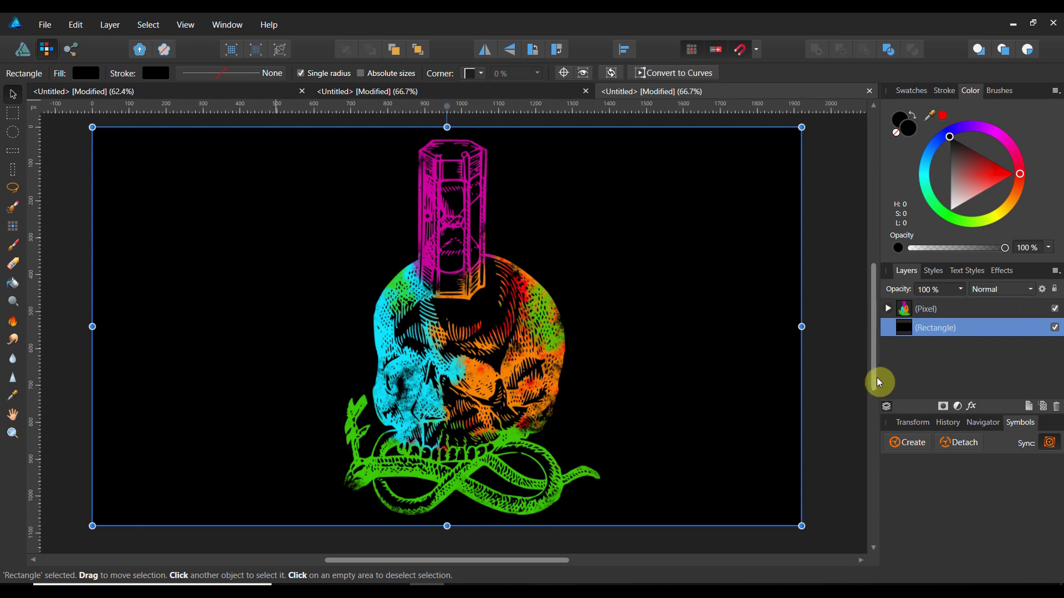
click(888, 309)
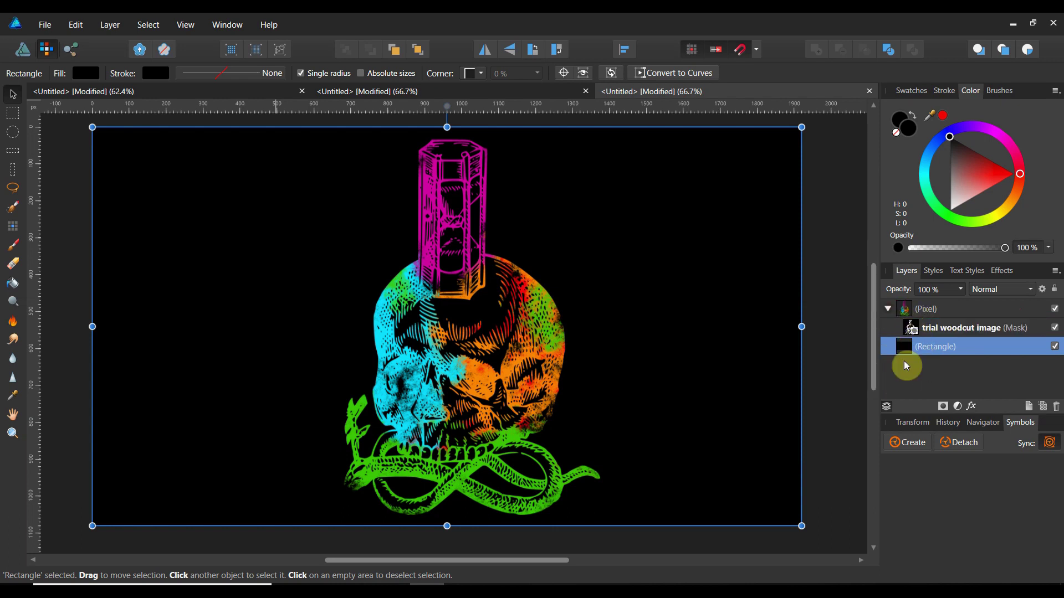
click(854, 381)
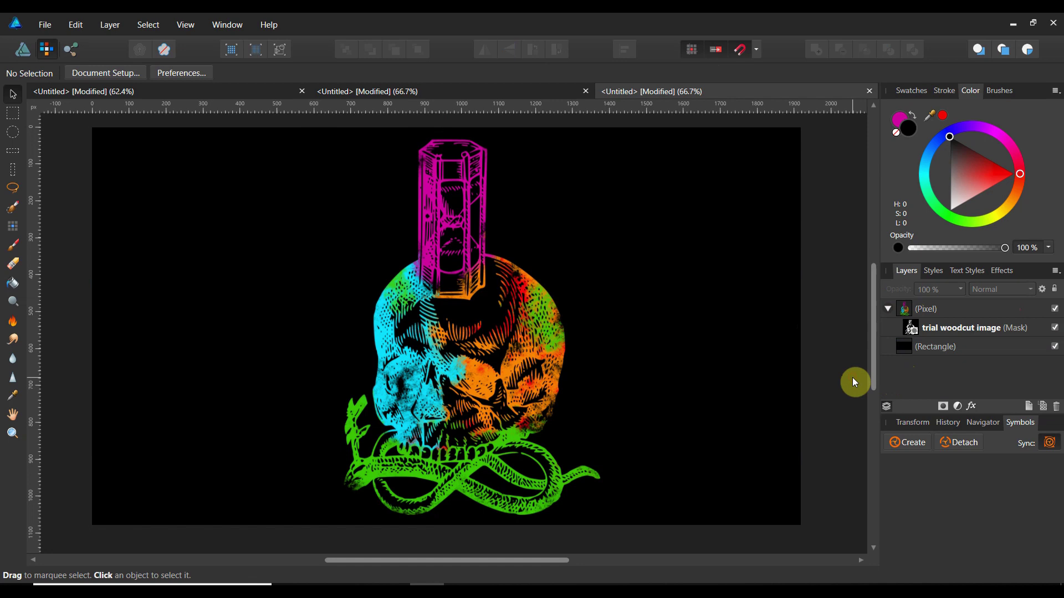